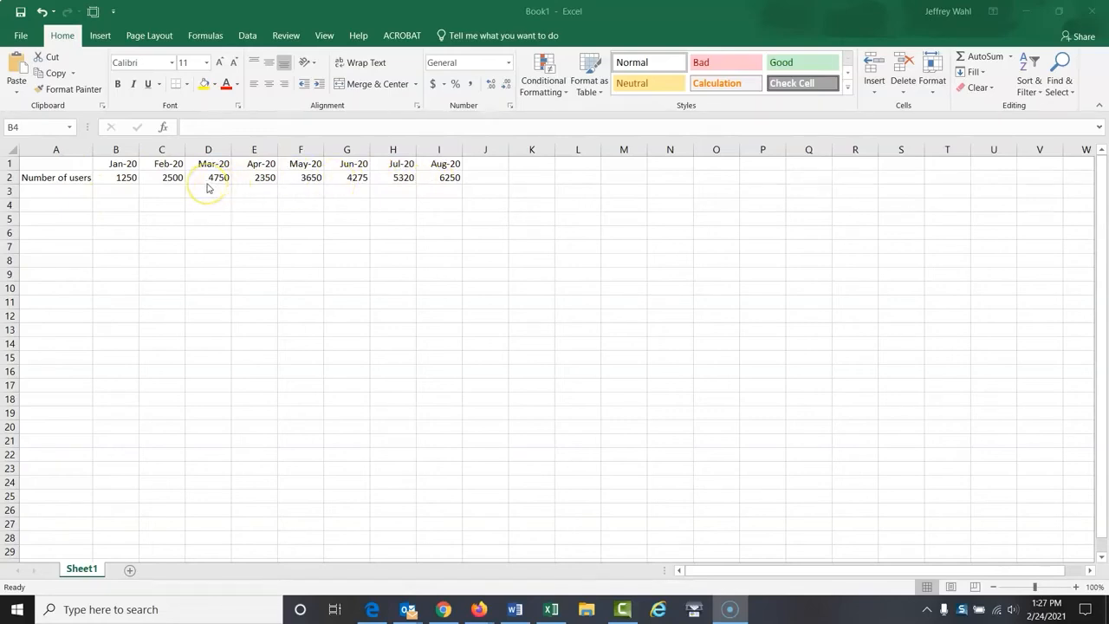
Insert a clustered column chart of the monthly user data in A1:I2 and place it just below the data
left_click(68, 163)
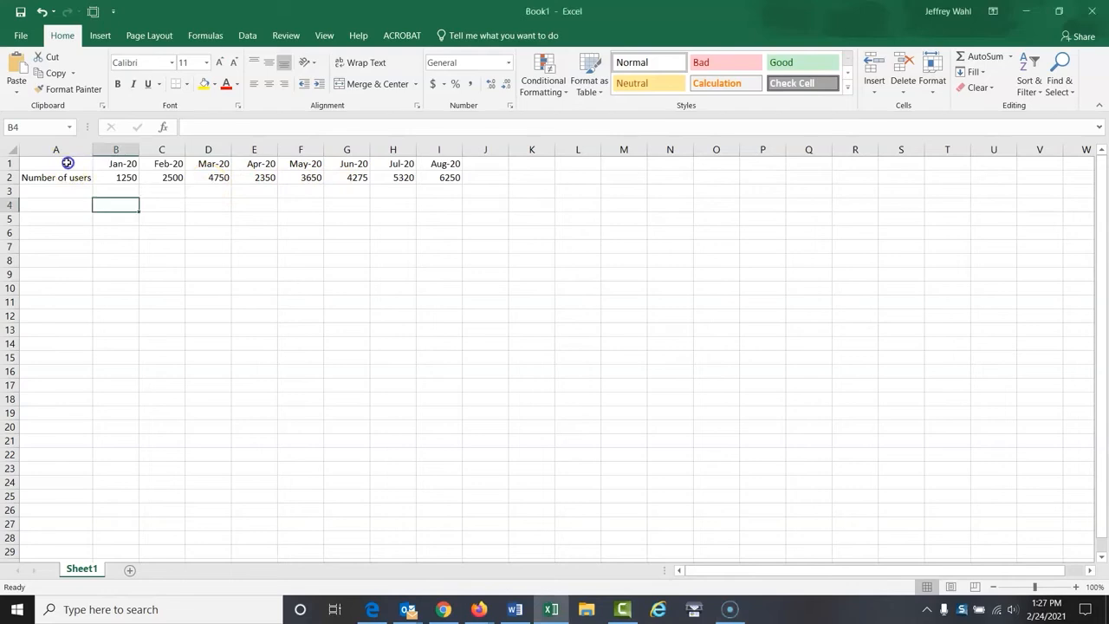
left_click_drag(25, 163, 422, 178)
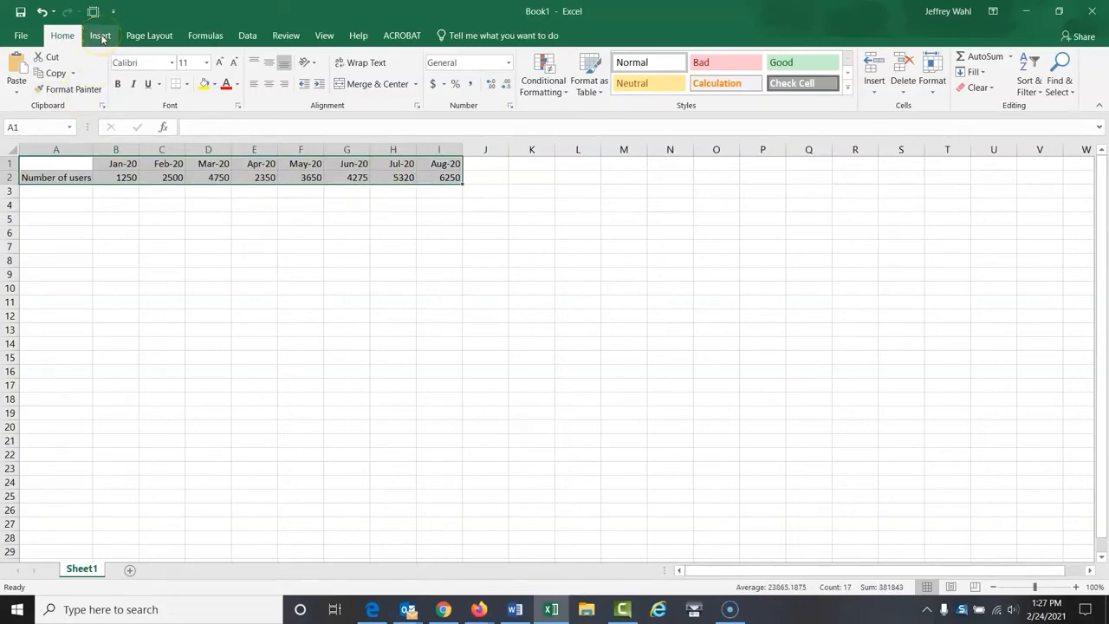
left_click(101, 37)
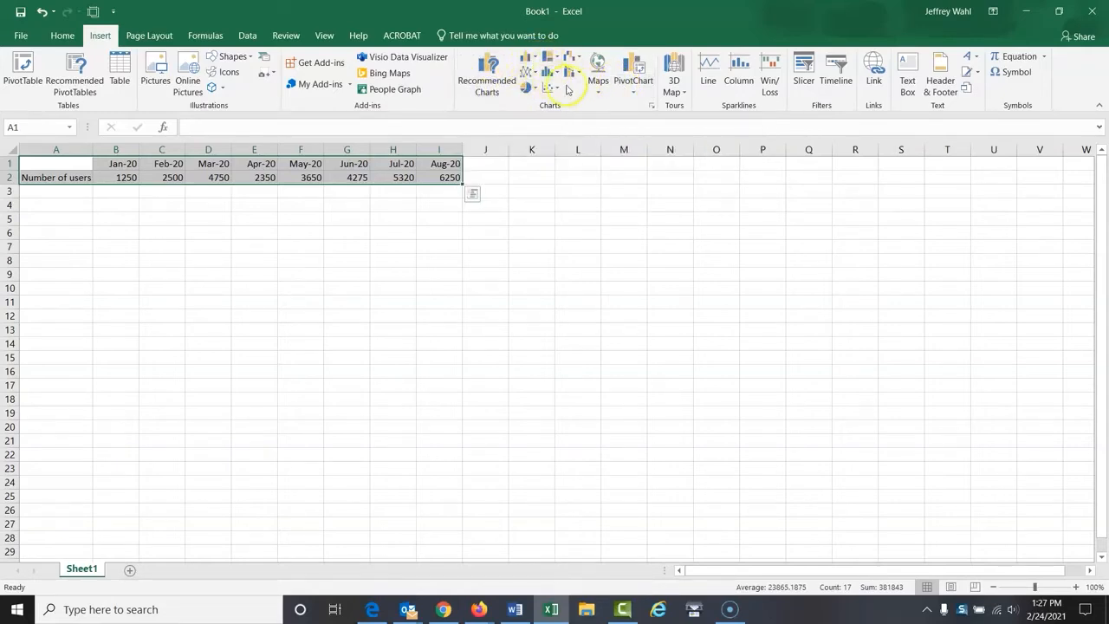
left_click(488, 91)
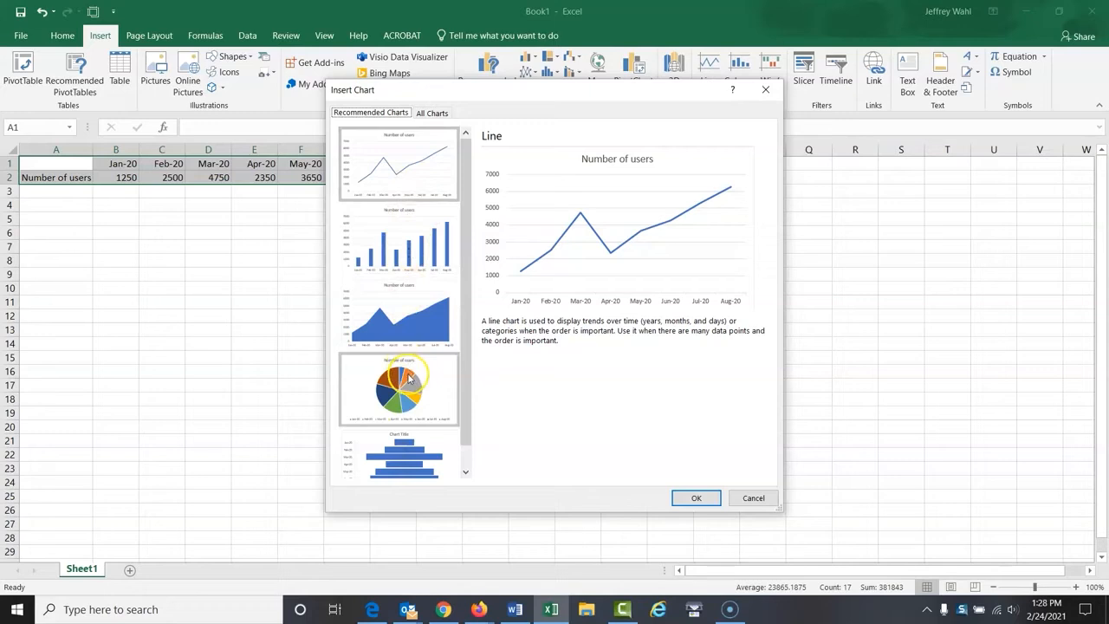
left_click(432, 115)
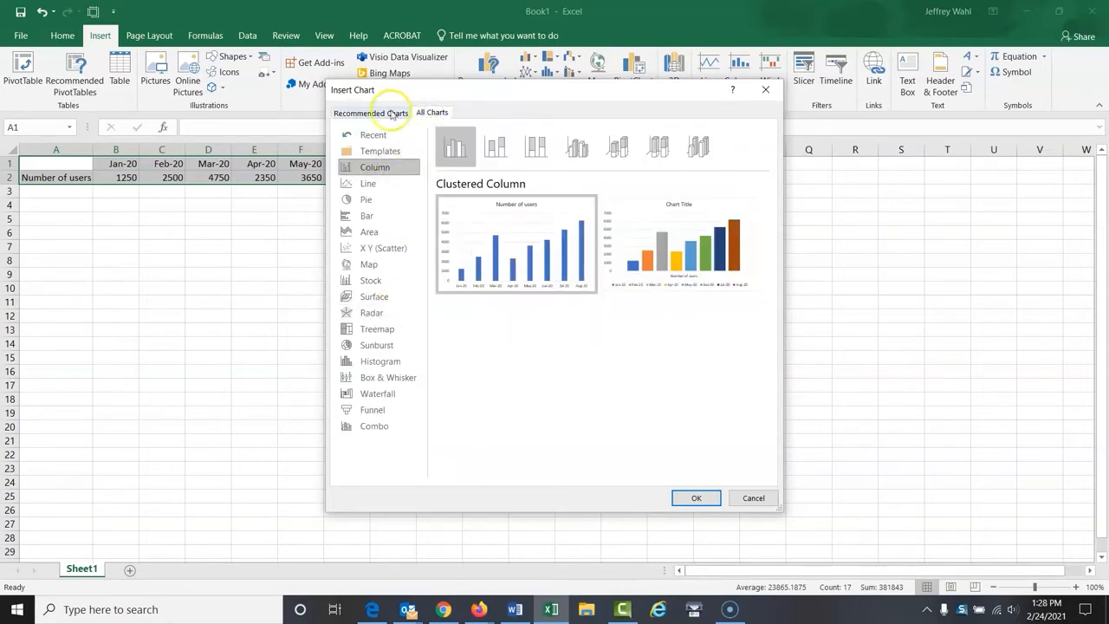
left_click(388, 115)
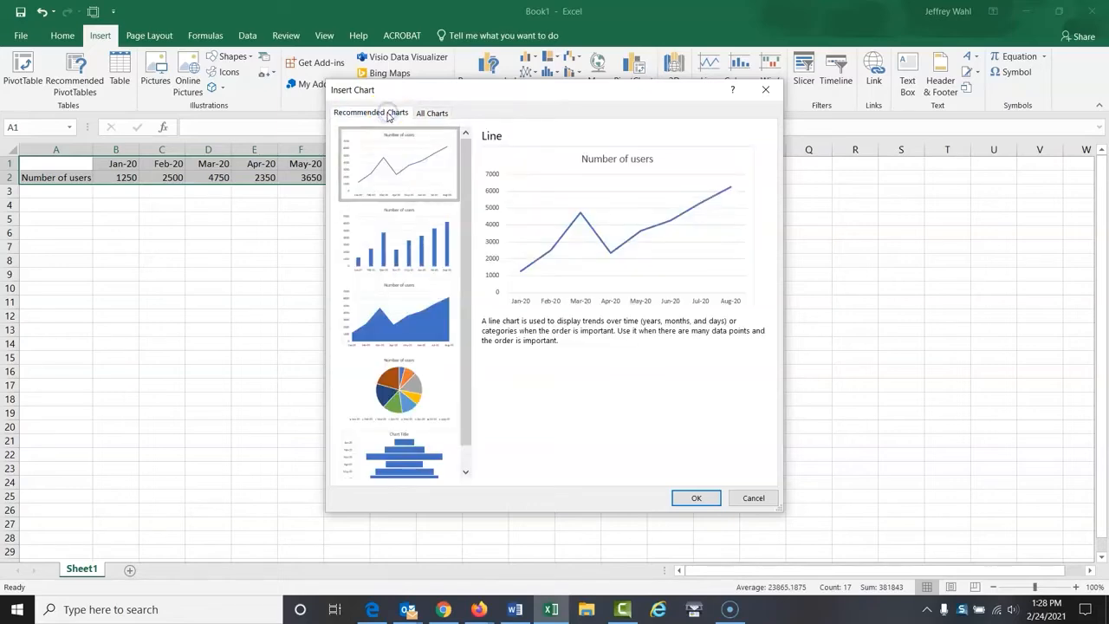
left_click(409, 248)
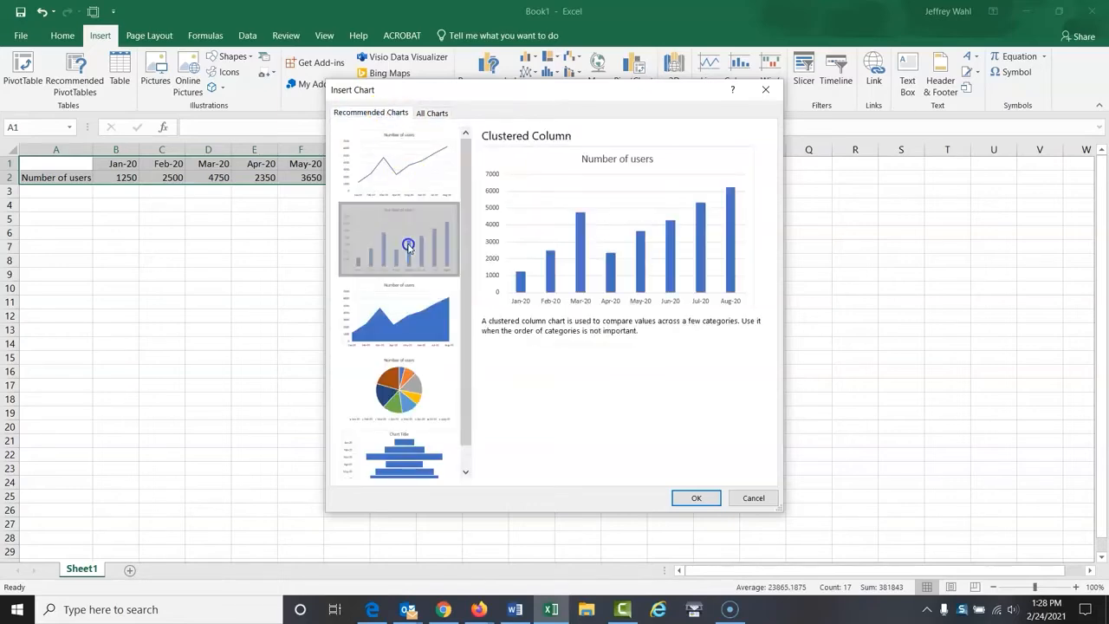
left_click(693, 498)
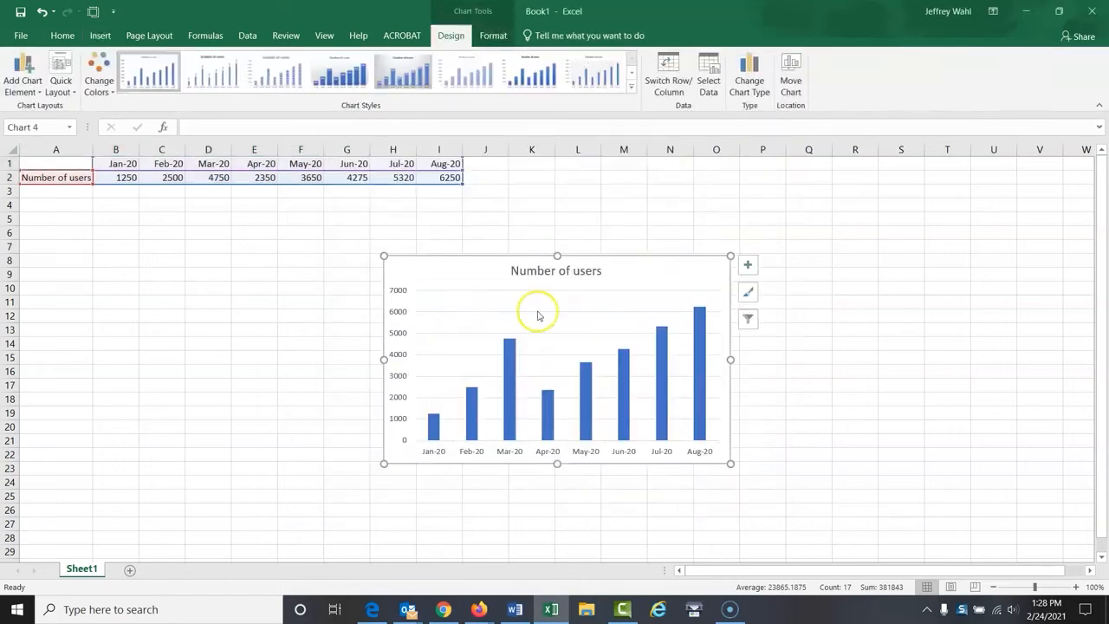
left_click_drag(483, 256, 173, 223)
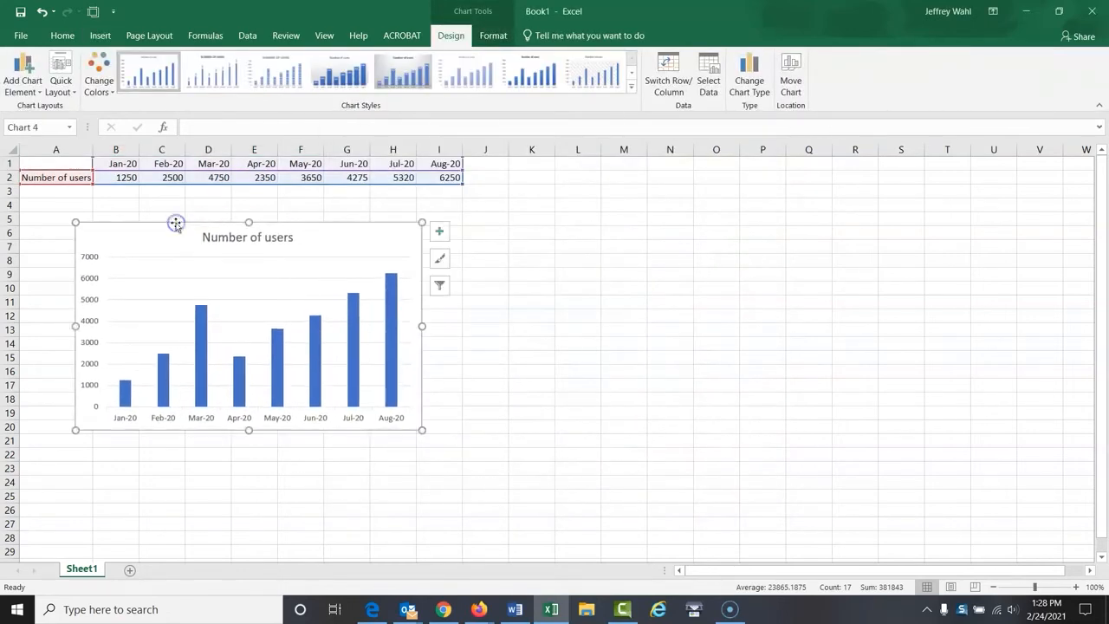
Replace the chart title with "Library Database Users"
left_click(289, 239)
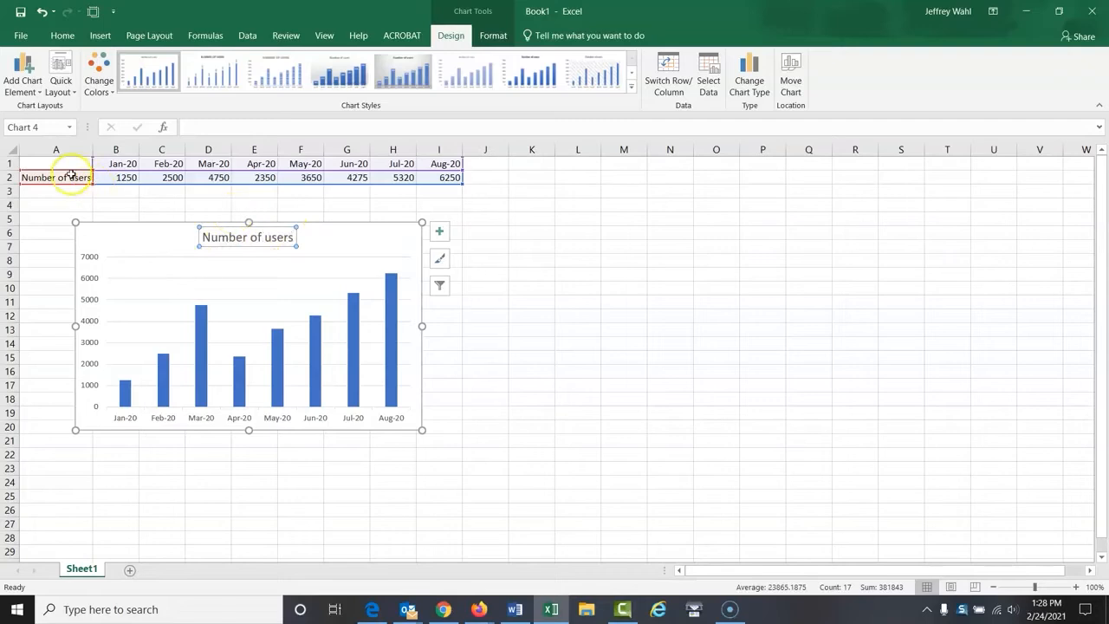
left_click(209, 237)
key("Delete")
key("Delete")
key("Delete")
key("Delete")
key("Delete")
key("Delete")
key("Delete")
key("Delete")
key("Delete")
key("Delete")
key("Delete")
key("Delete")
key("Delete")
key("Delete")
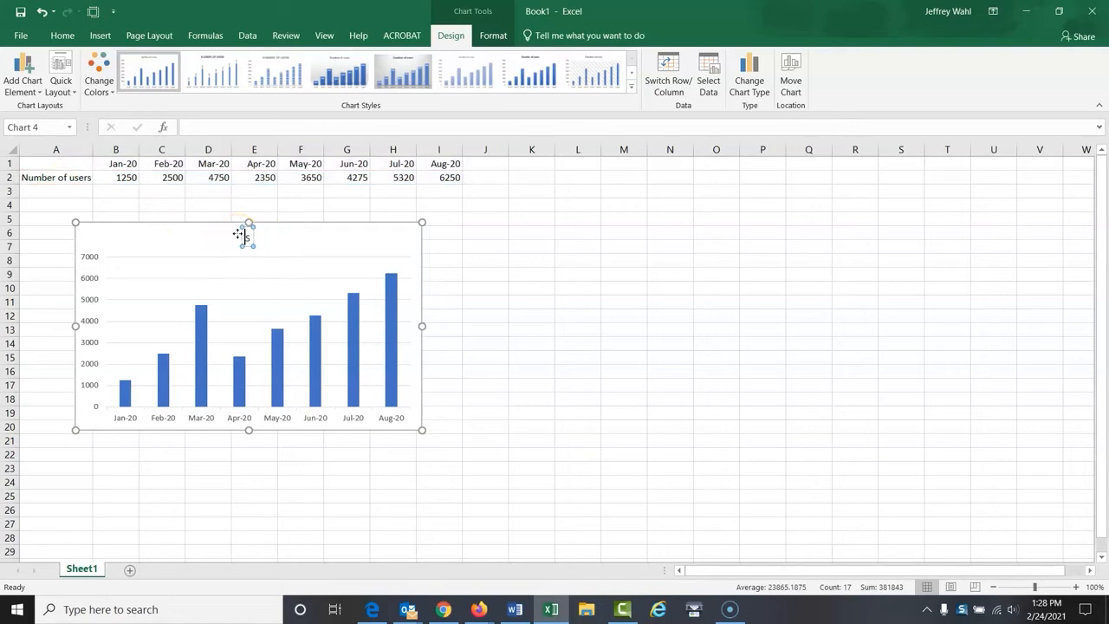
key("Delete")
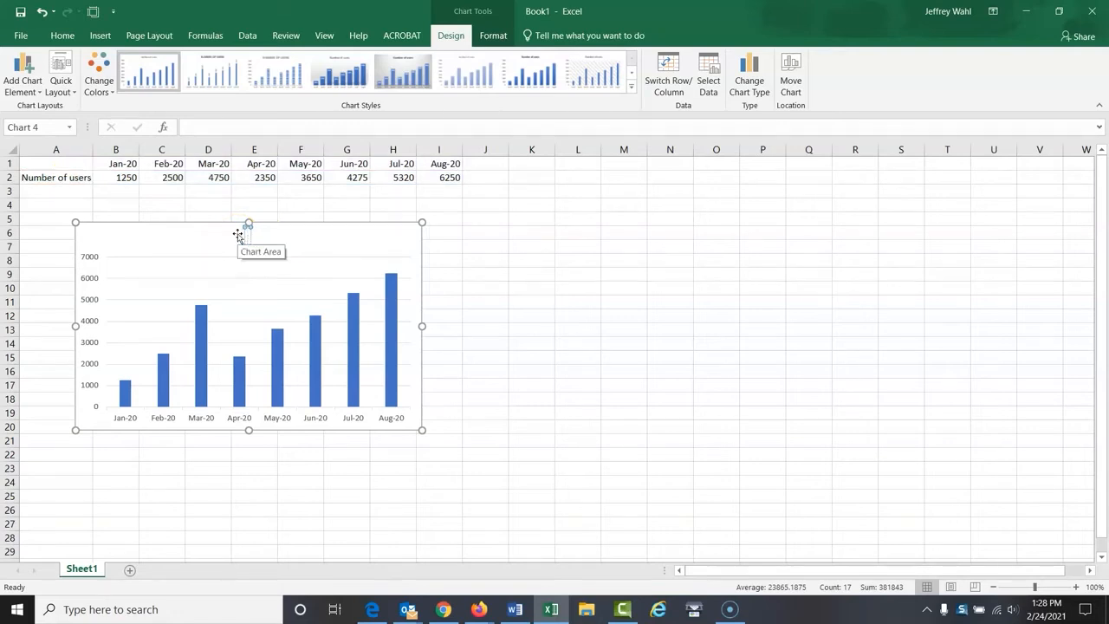
type("Library Da")
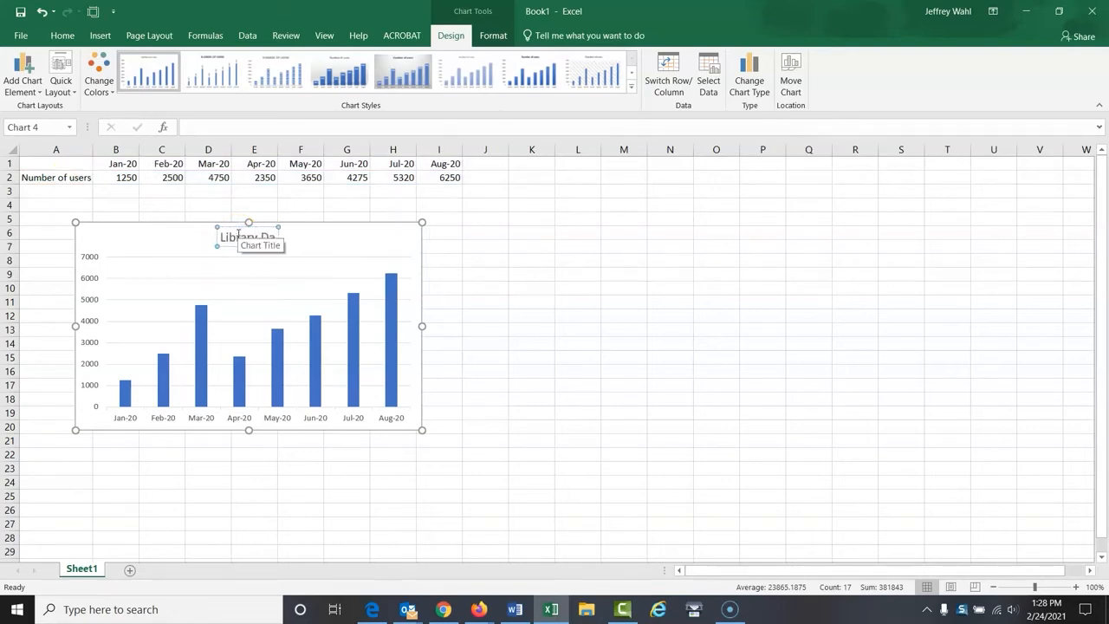
type("tabase Users")
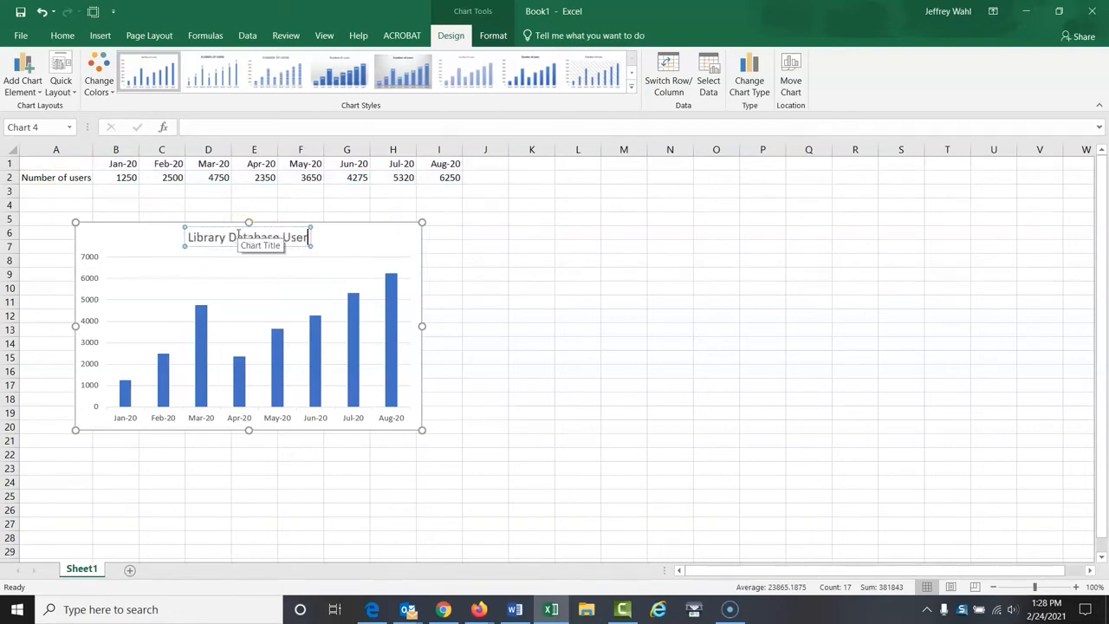
left_click(631, 242)
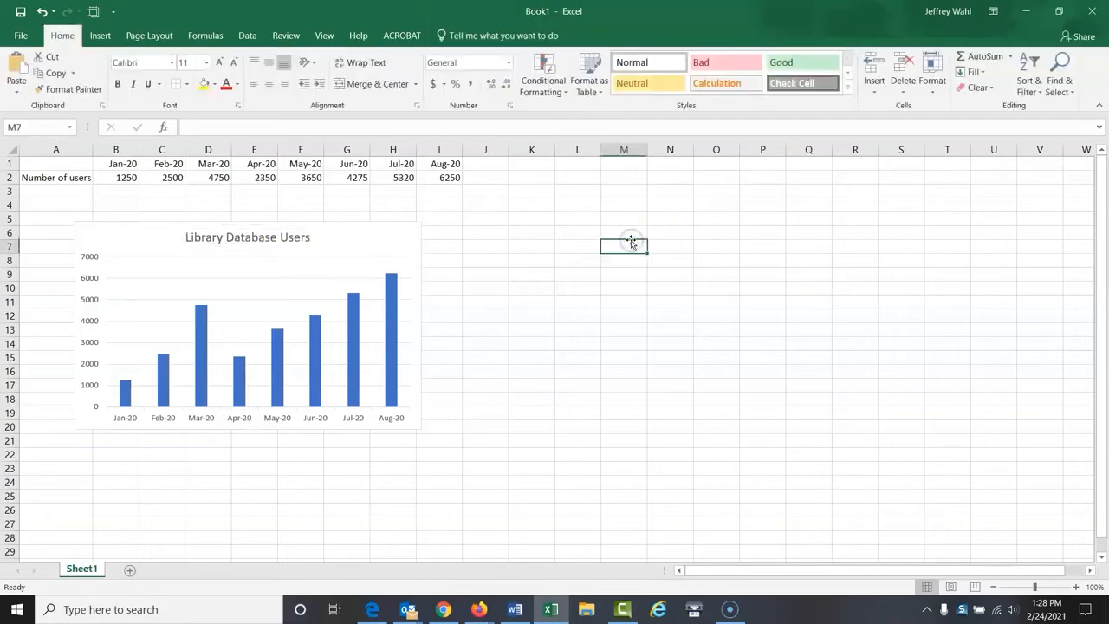
Add a legend to the chart and remove it again
left_click(340, 264)
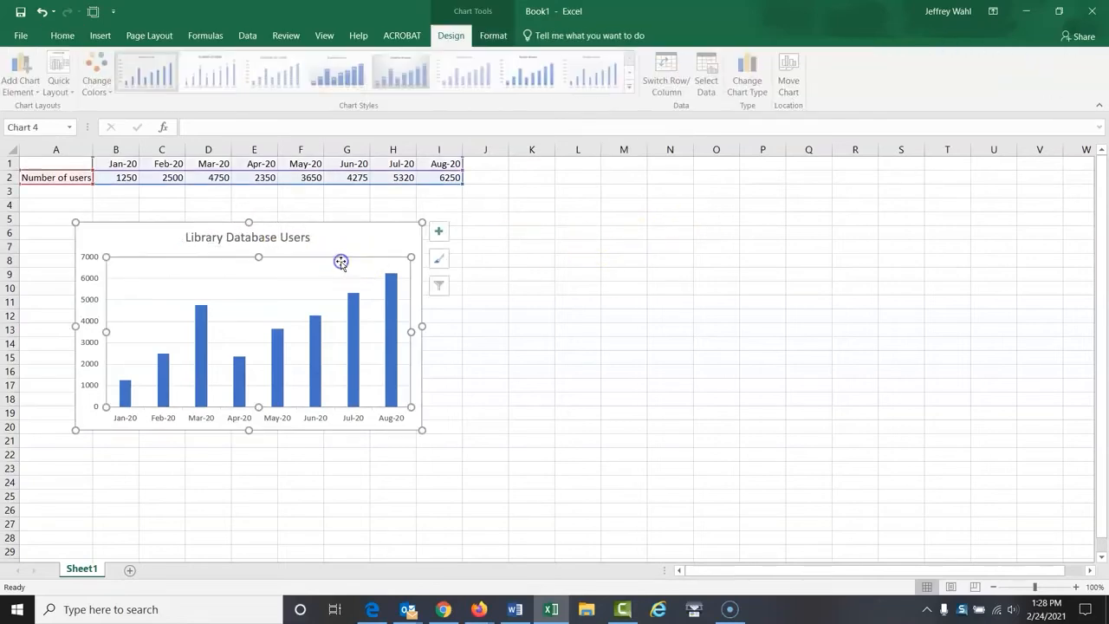
left_click(439, 236)
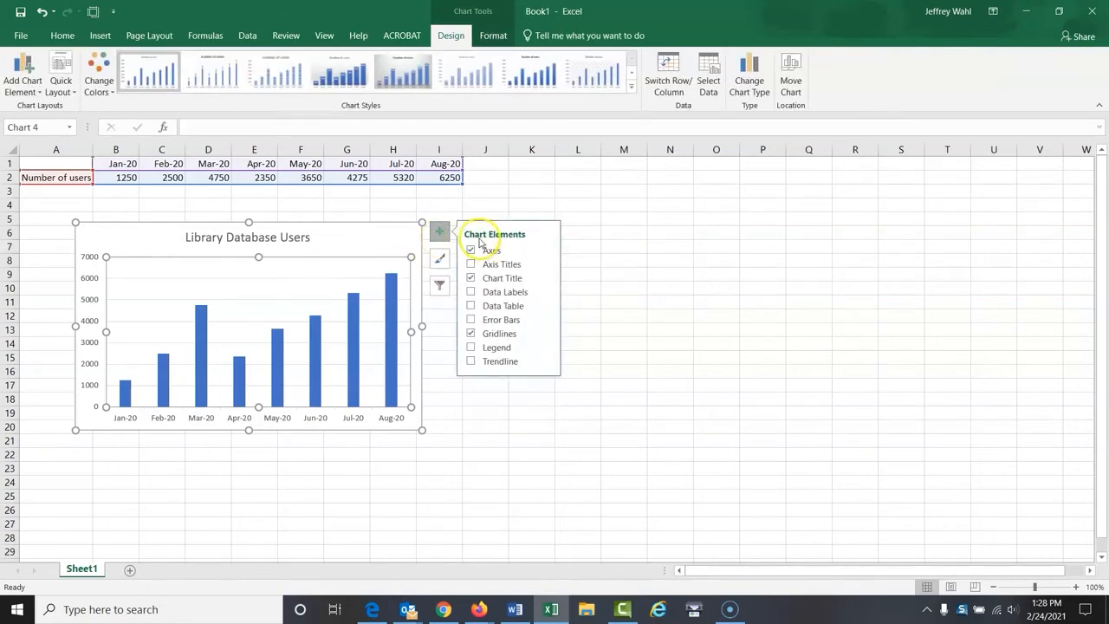
left_click(471, 347)
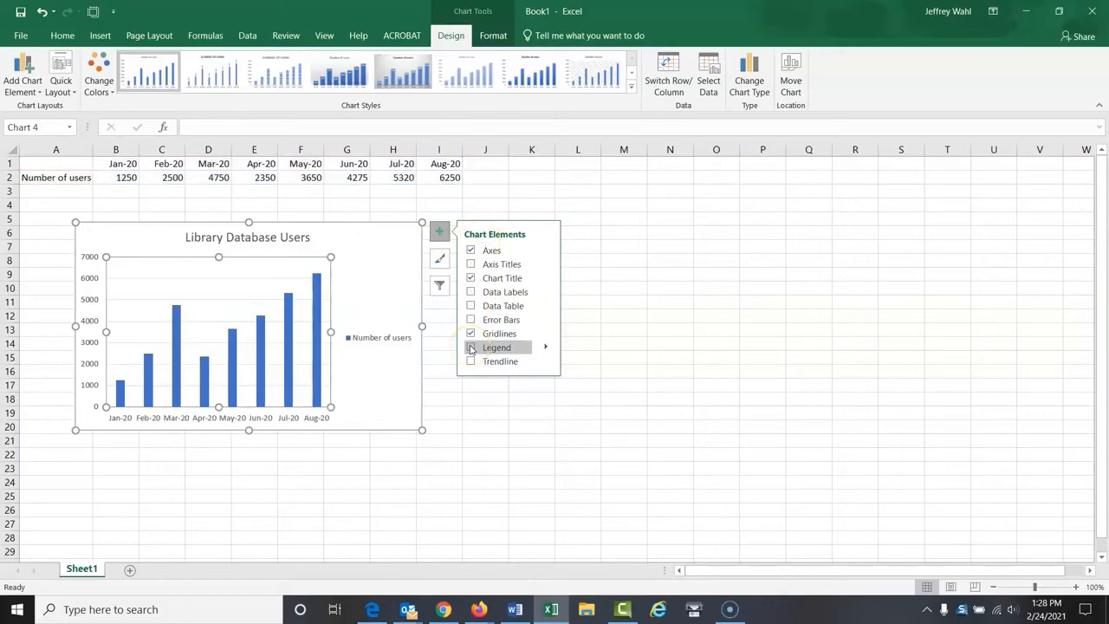
left_click(471, 348)
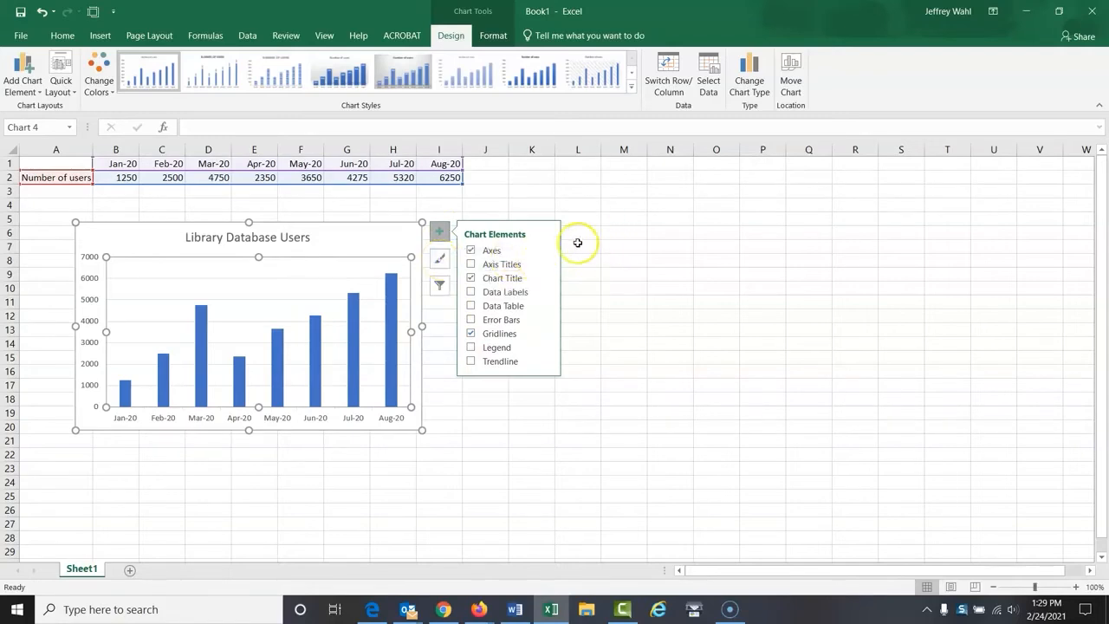
Review the available chart styles and the chart's series and category filters
left_click(441, 258)
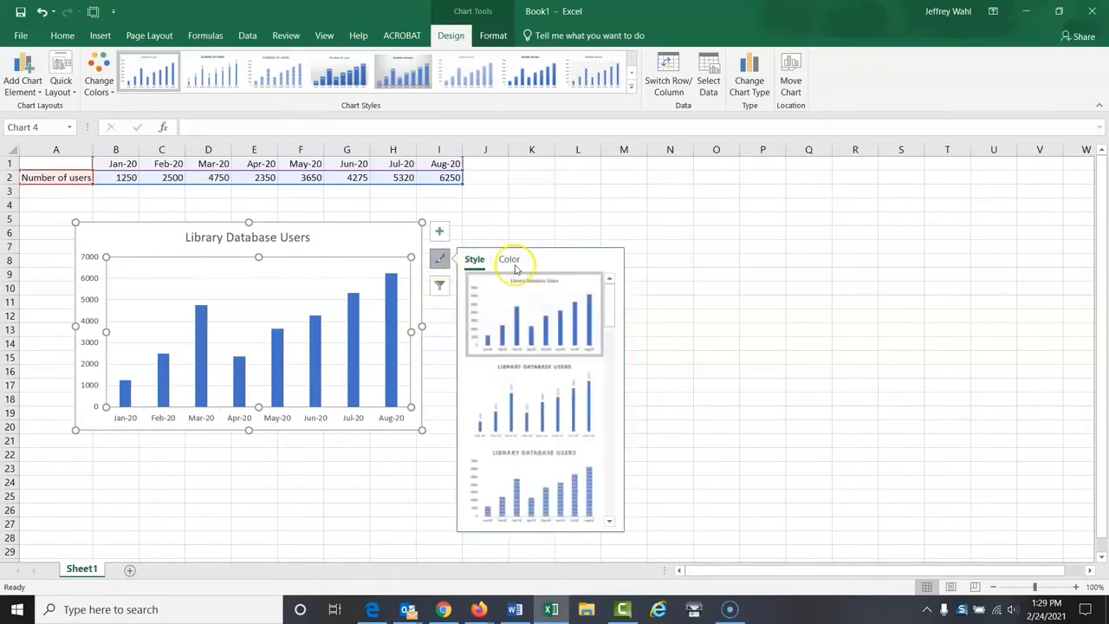
left_click(440, 287)
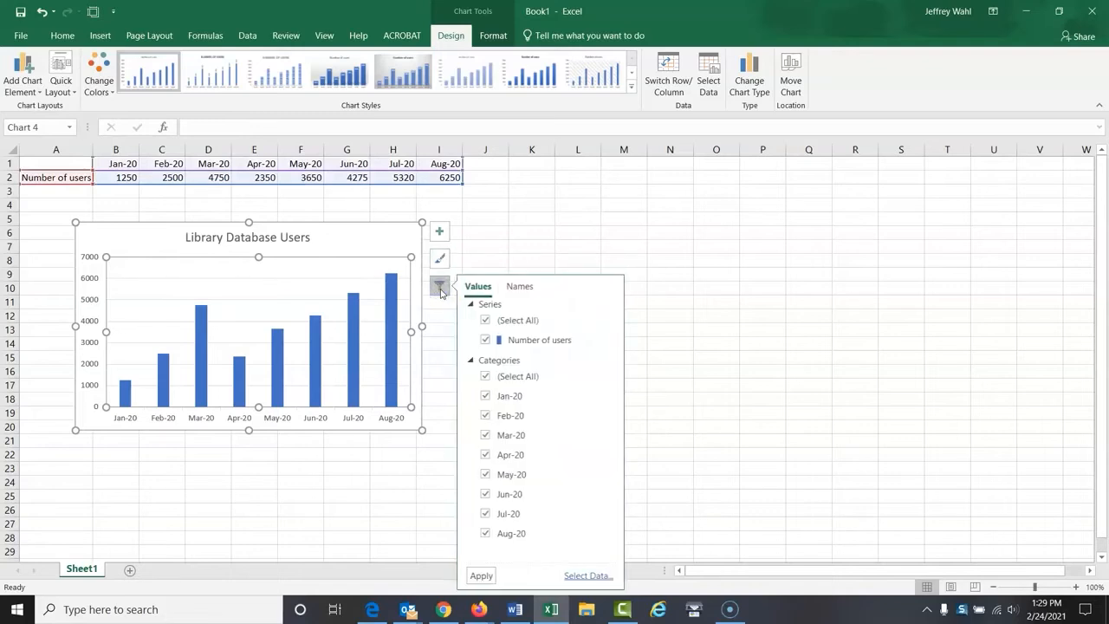
left_click(504, 241)
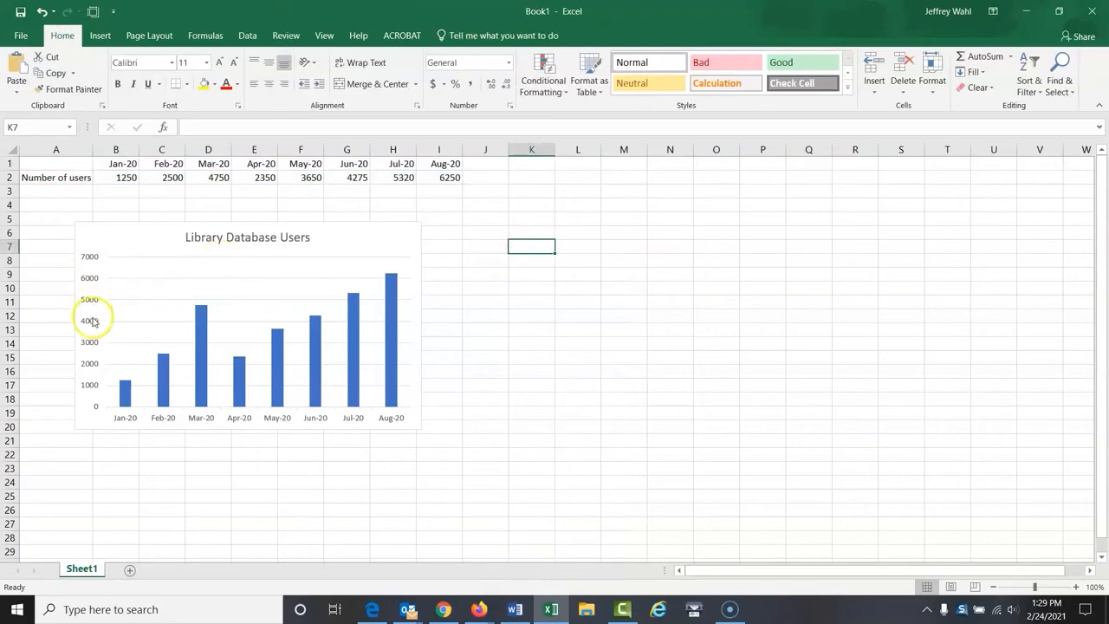
View the formatting options for the chart area and the vertical axis, including the axis bounds and units, and close them
left_click(91, 262)
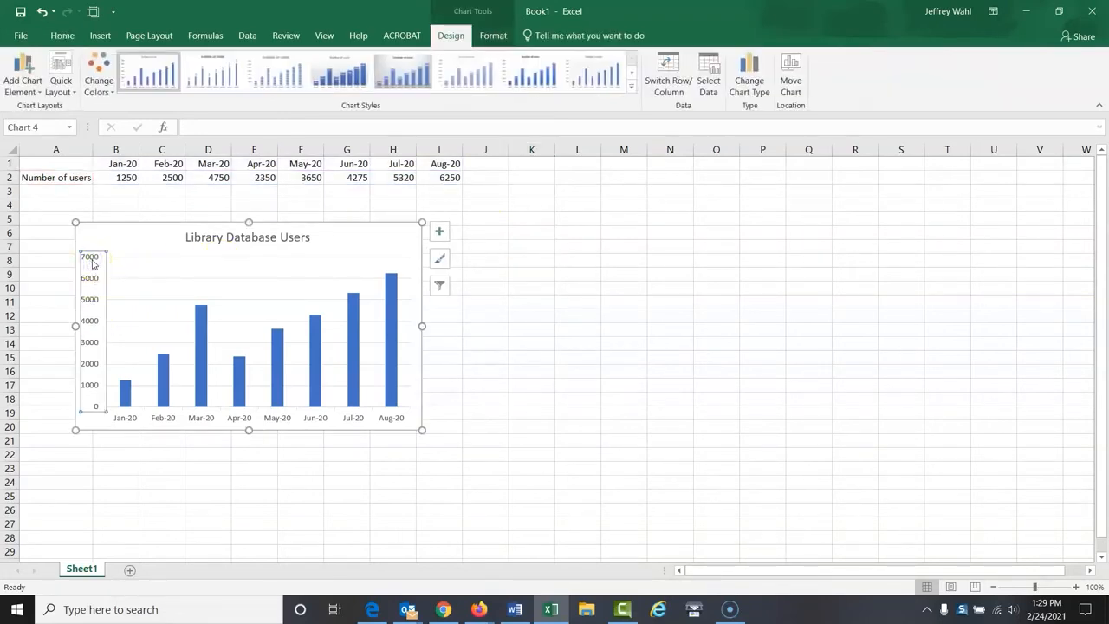
right_click(101, 262)
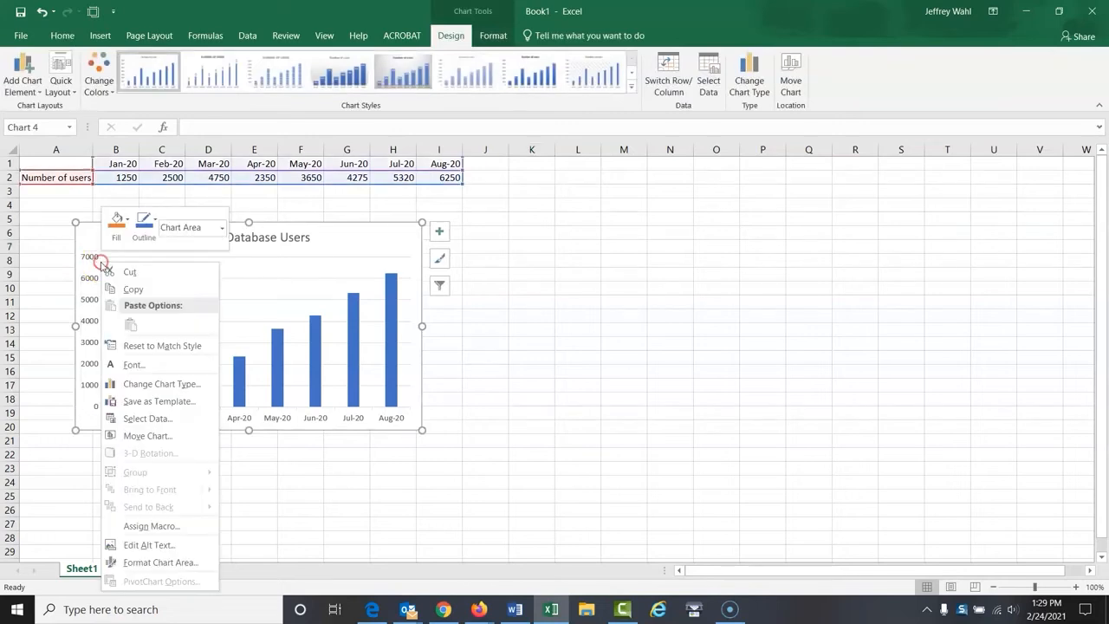
left_click(145, 564)
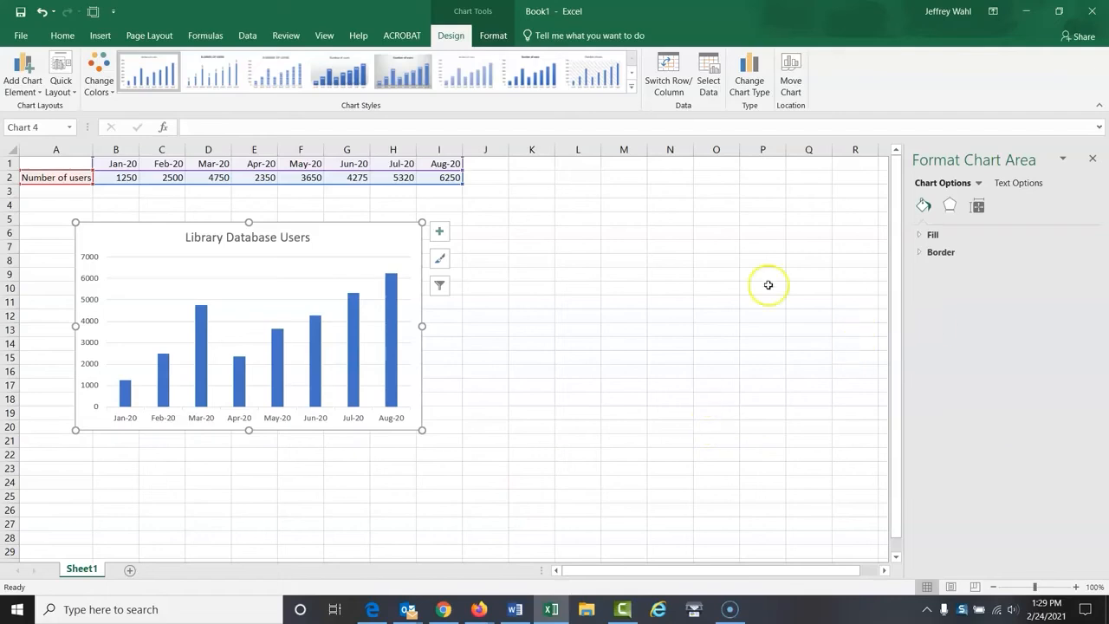
left_click(526, 235)
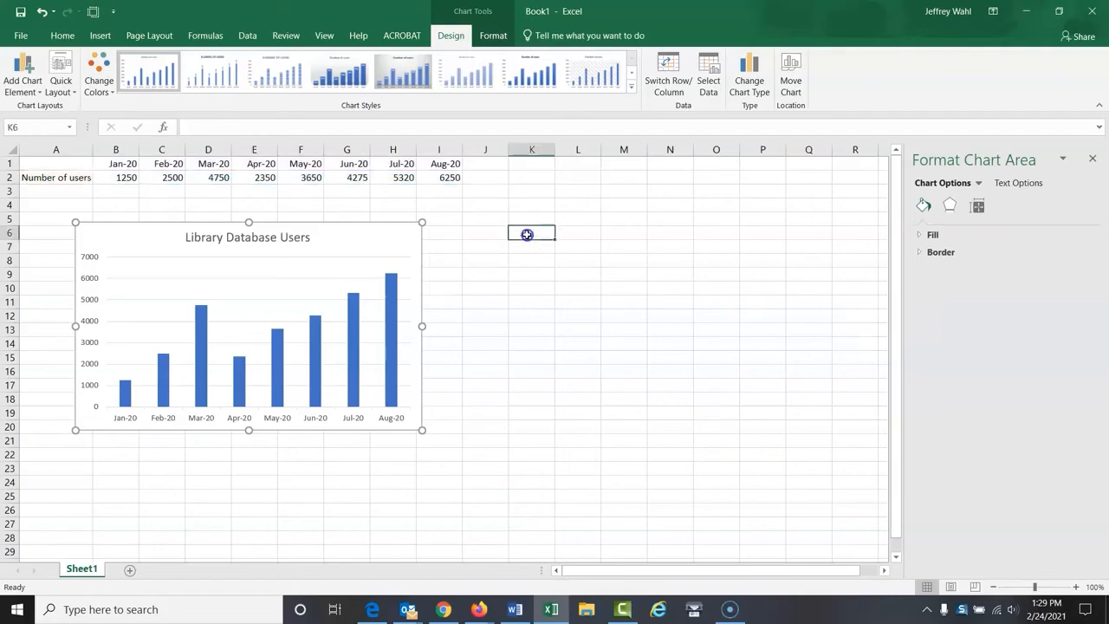
left_click(90, 277)
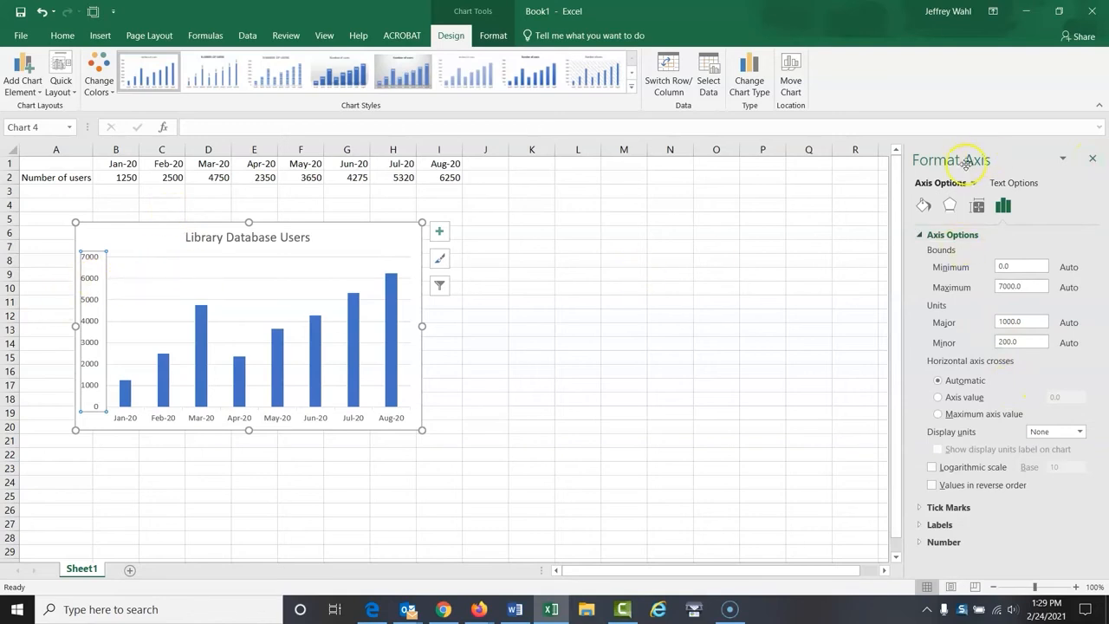
left_click(1090, 158)
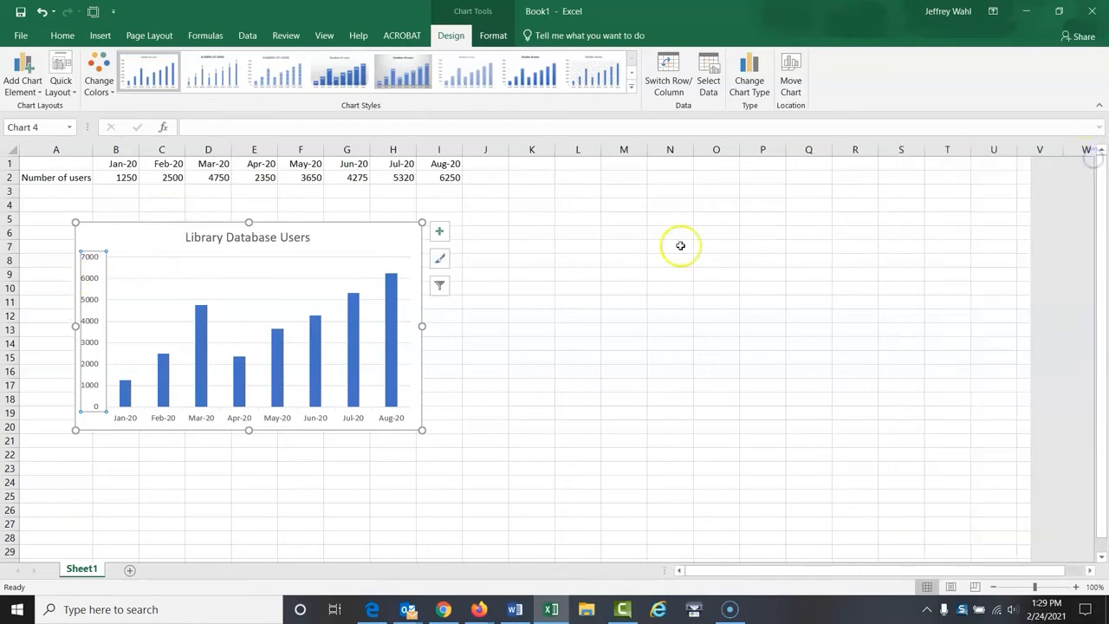
right_click(99, 298)
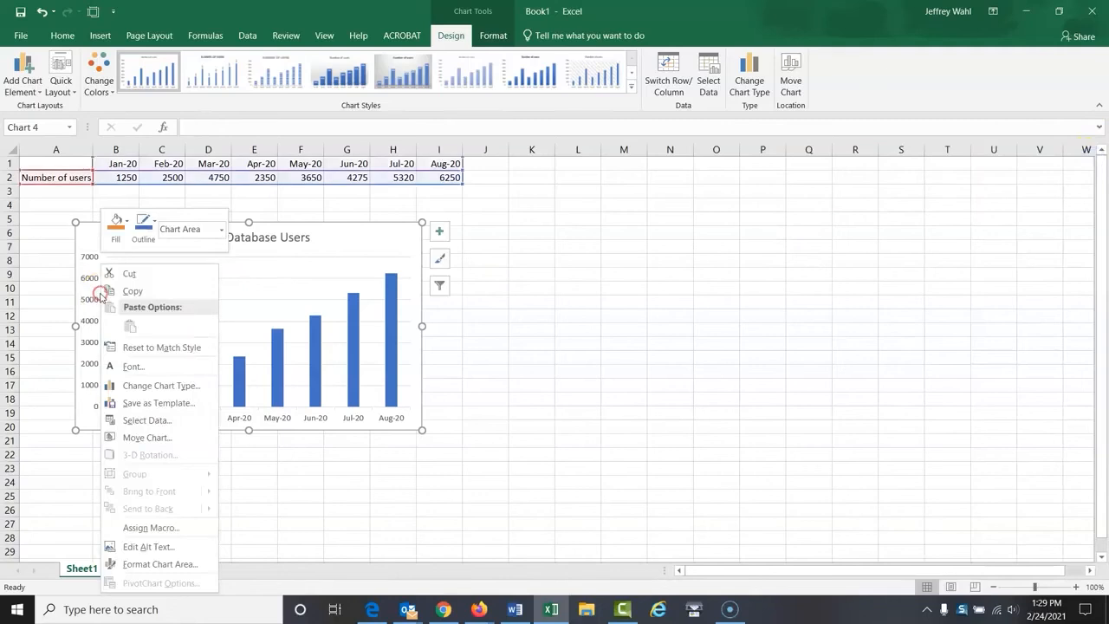
left_click(98, 295)
left_click(92, 269)
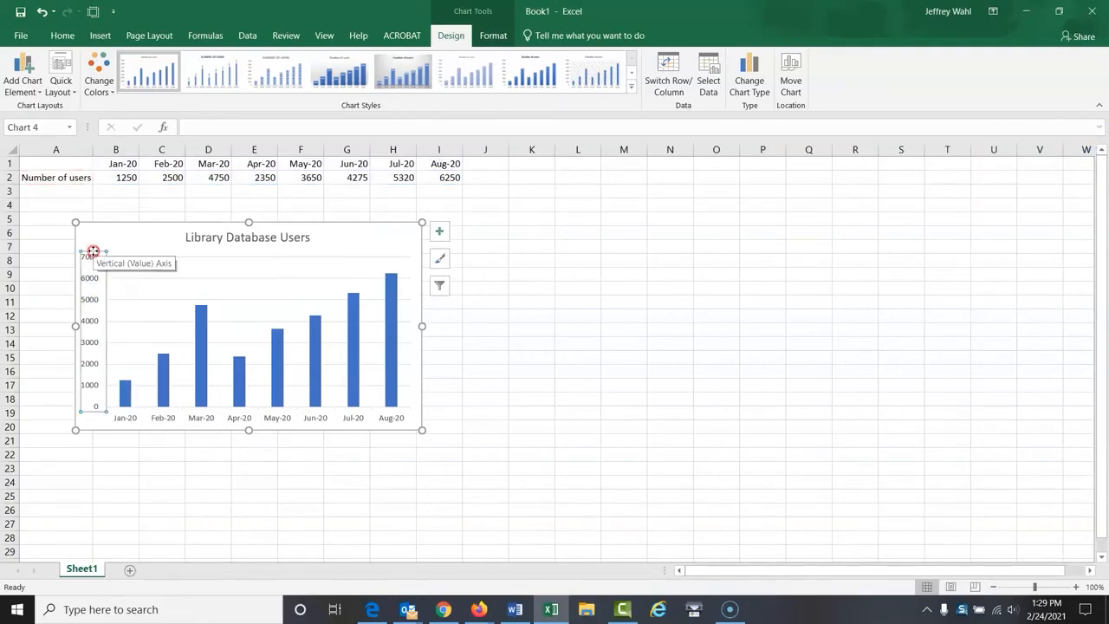
right_click(93, 253)
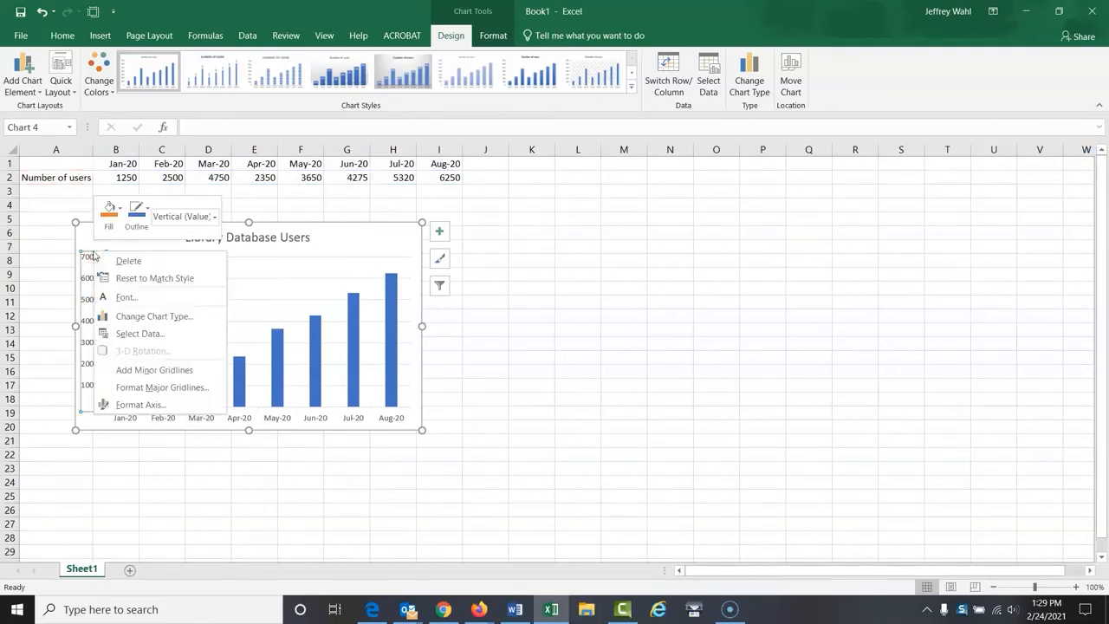
left_click(57, 254)
left_click(93, 267)
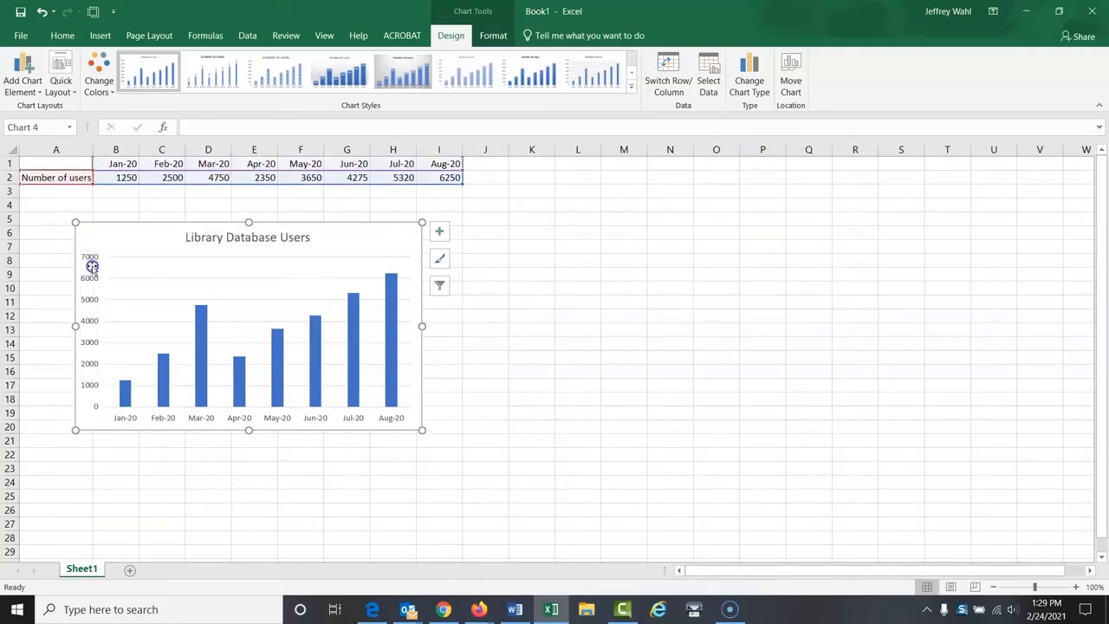
left_click(477, 356)
left_click(87, 307)
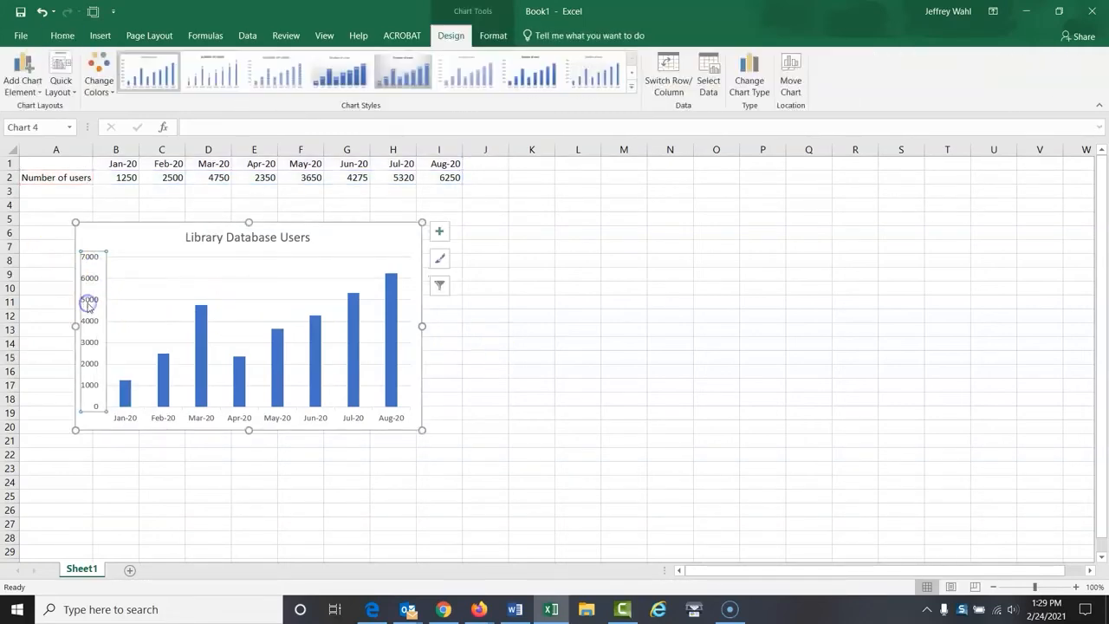
right_click(96, 254)
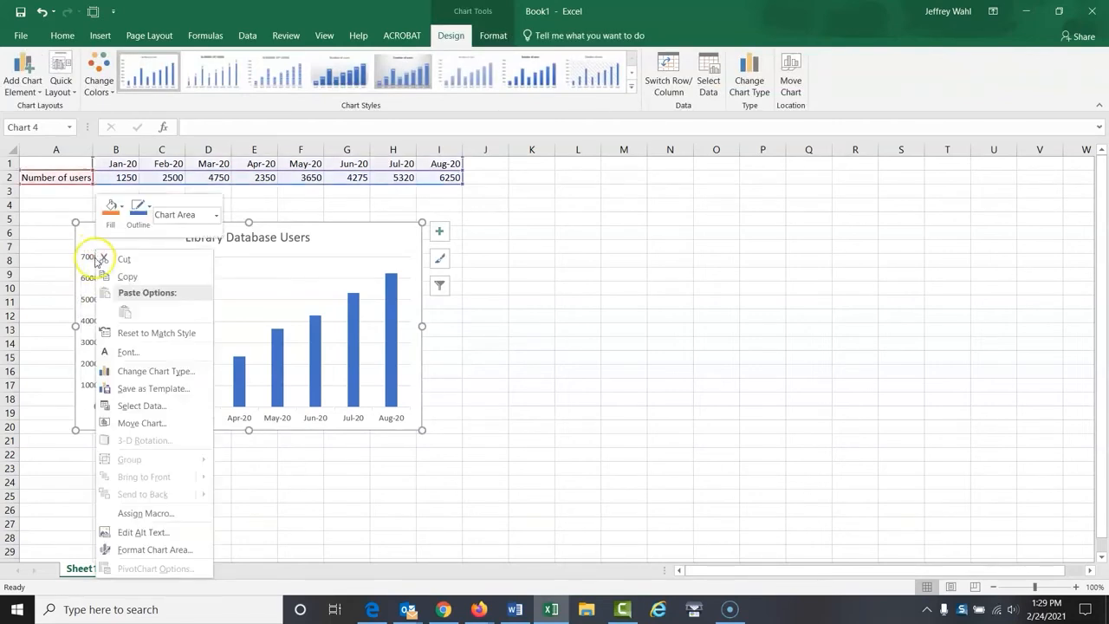
left_click(575, 358)
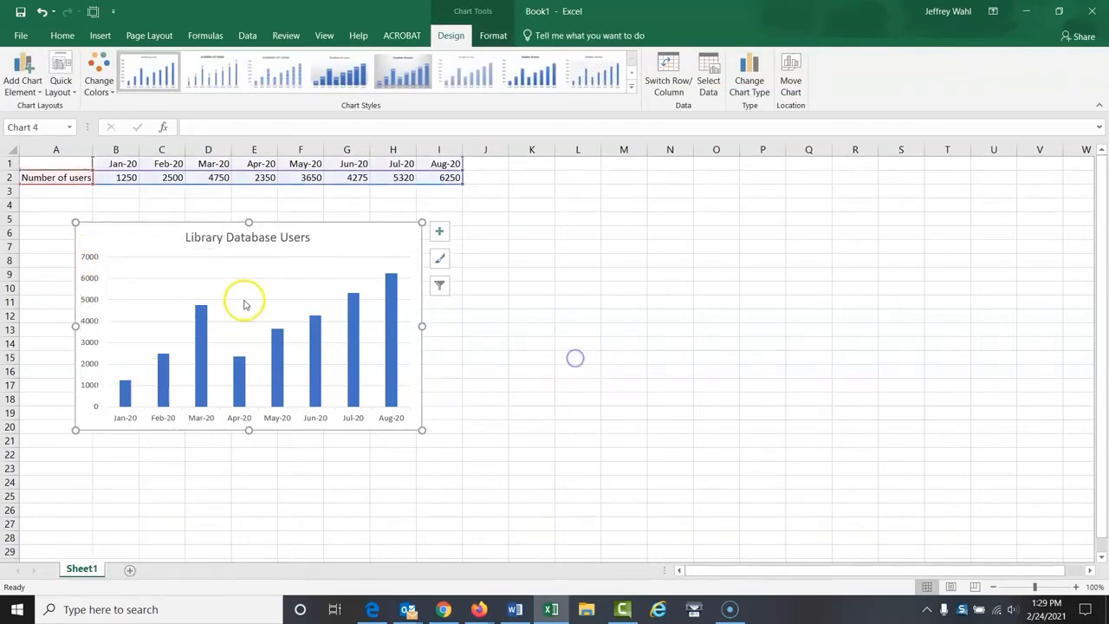
Apply the Number category to the chart's vertical axis labels in the axis formatting options
left_click(88, 278)
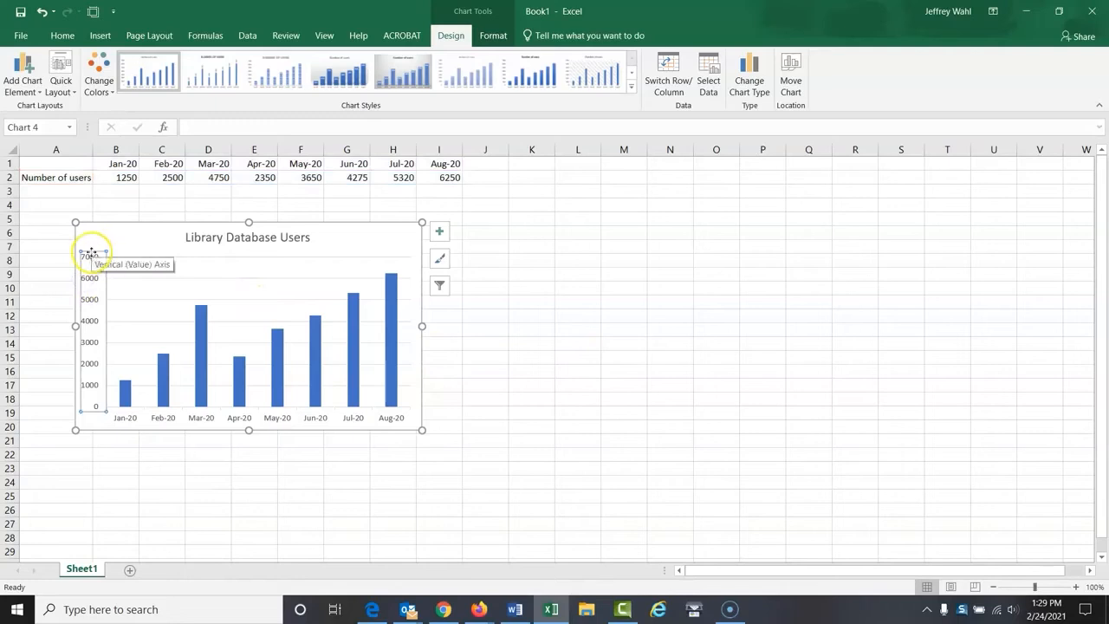
right_click(93, 258)
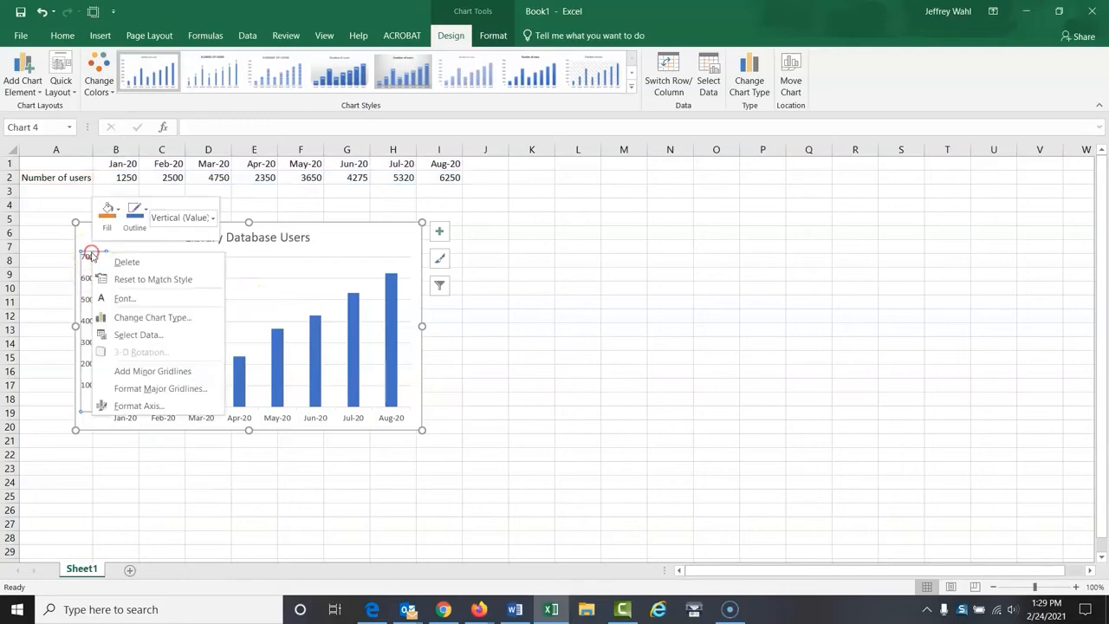
left_click(132, 405)
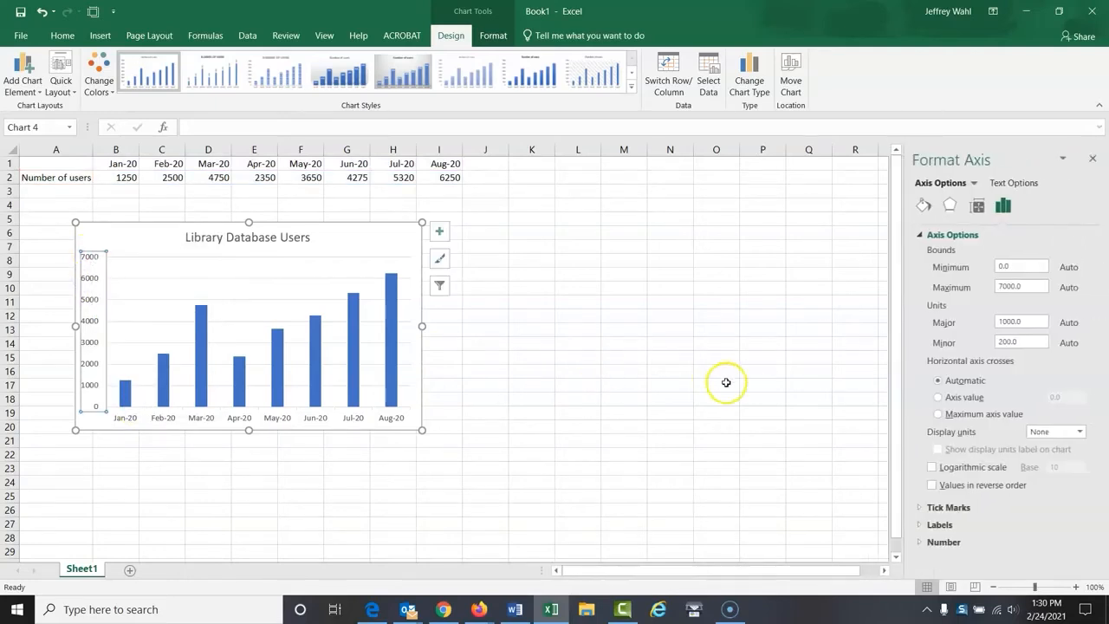
left_click(920, 543)
left_click_drag(1094, 401, 1095, 459)
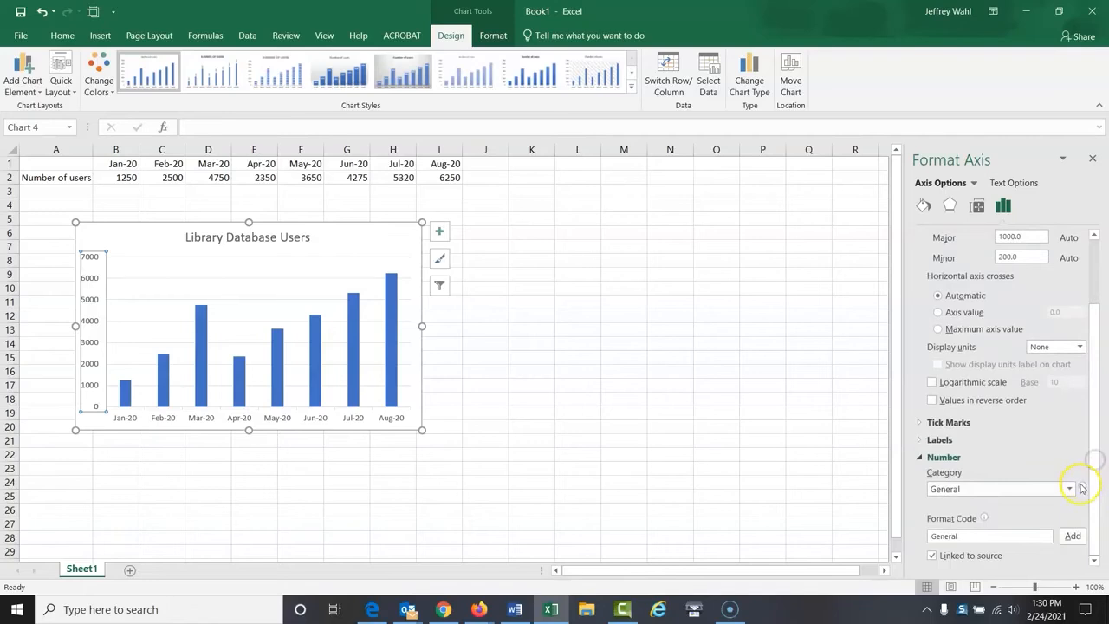
left_click(1069, 490)
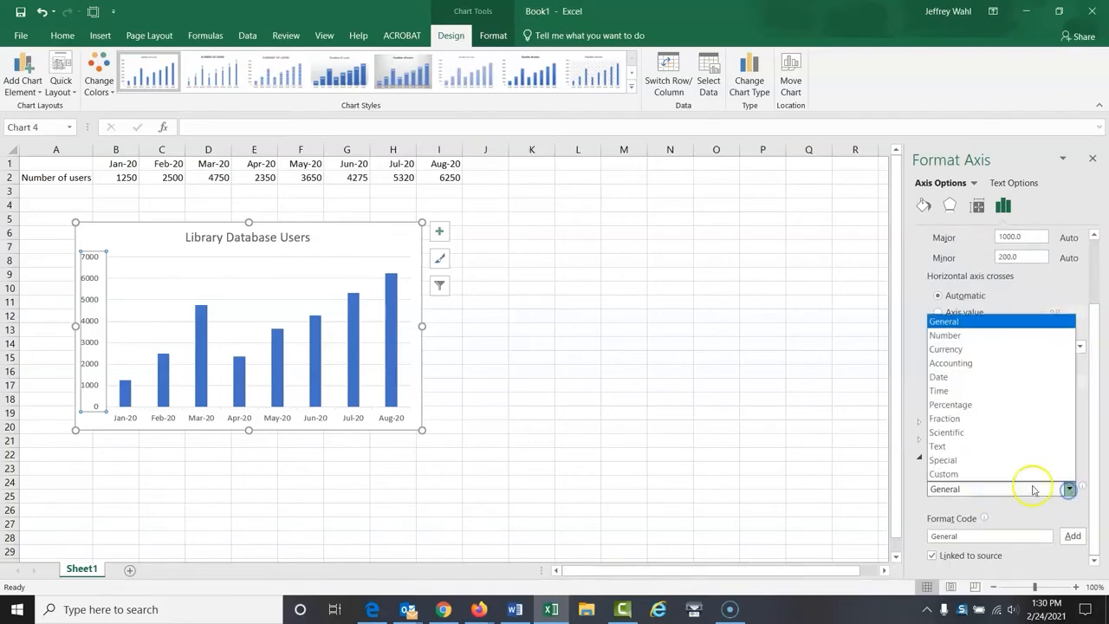
left_click(953, 337)
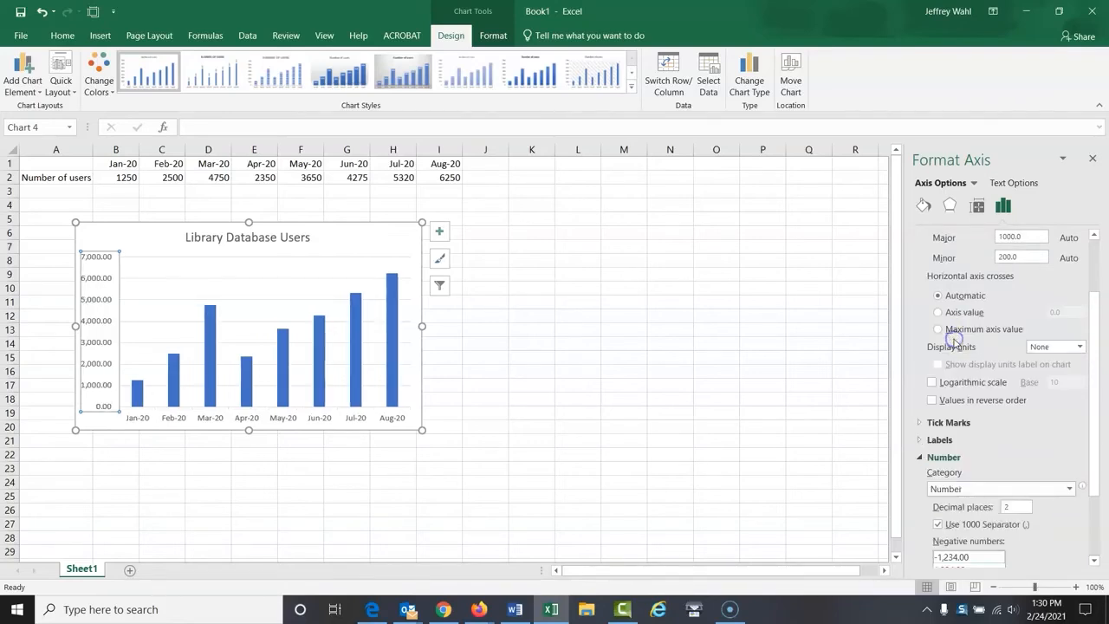
Set the vertical axis numbers to 0 decimal places, then close the axis formatting and deselect the chart
left_click_drag(1090, 379, 1092, 418)
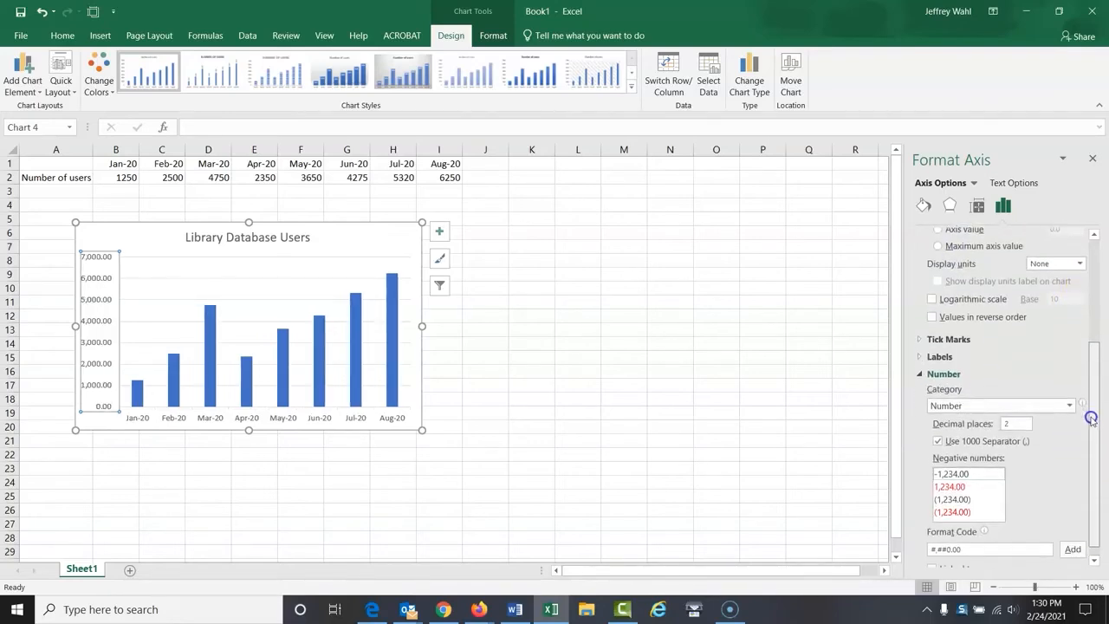
left_click_drag(1016, 422, 996, 427)
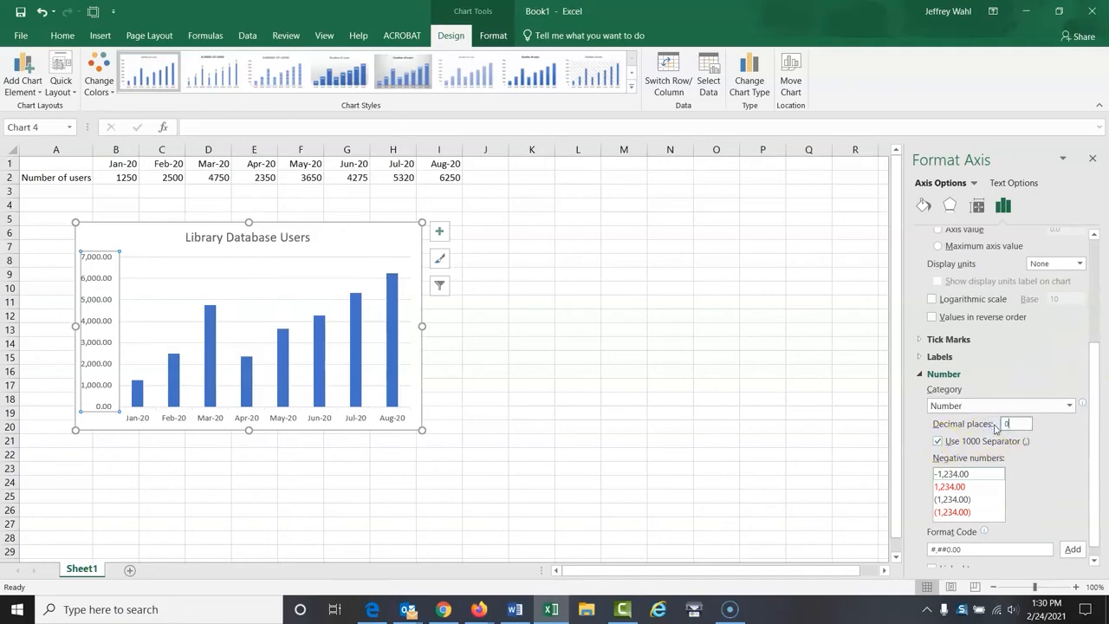
left_click(1092, 161)
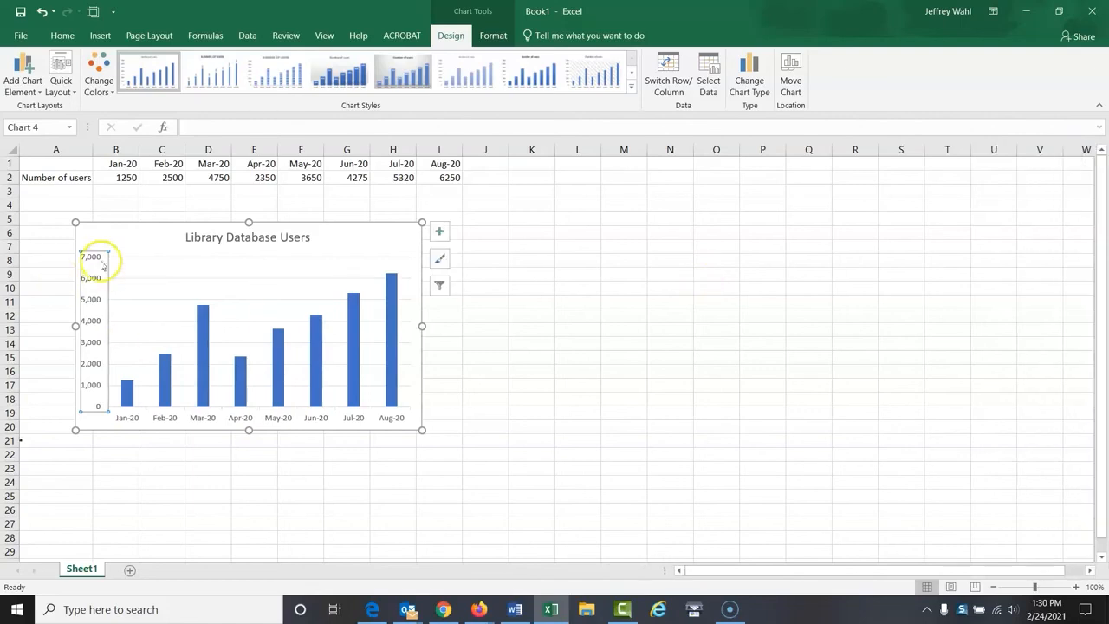
left_click(511, 374)
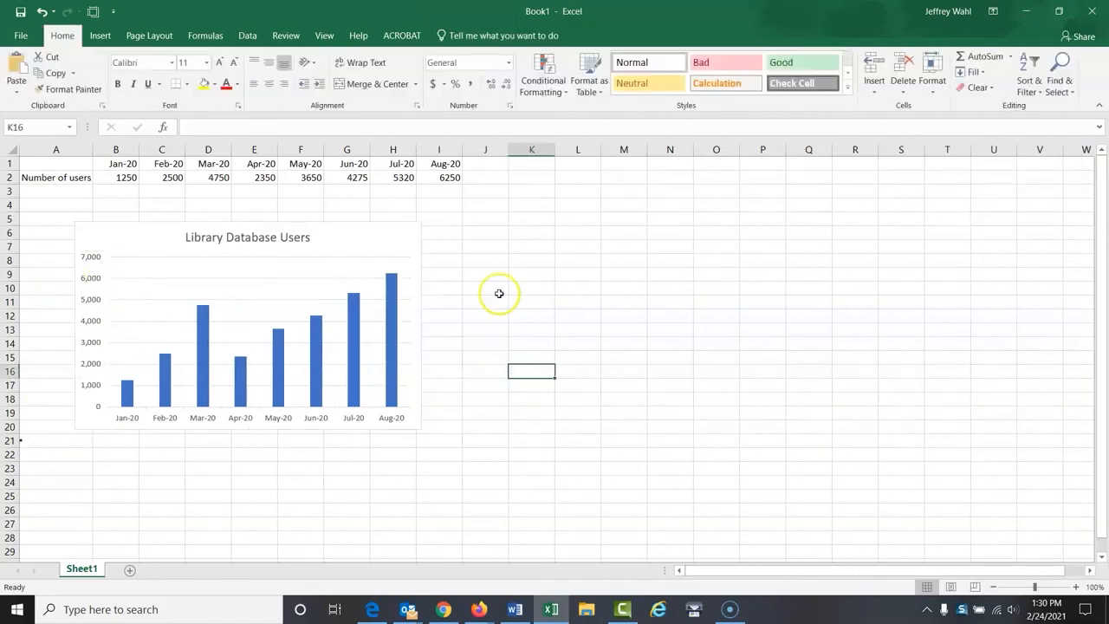
Copy the whole "Library Database Users" chart from the worksheet
left_click(364, 251)
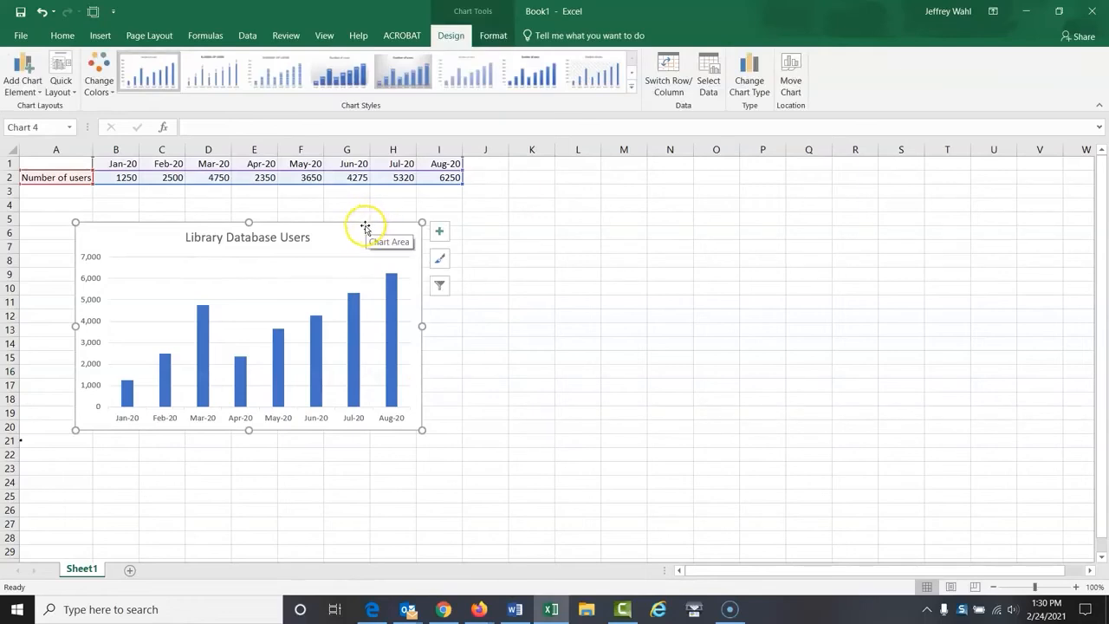
left_click(364, 225)
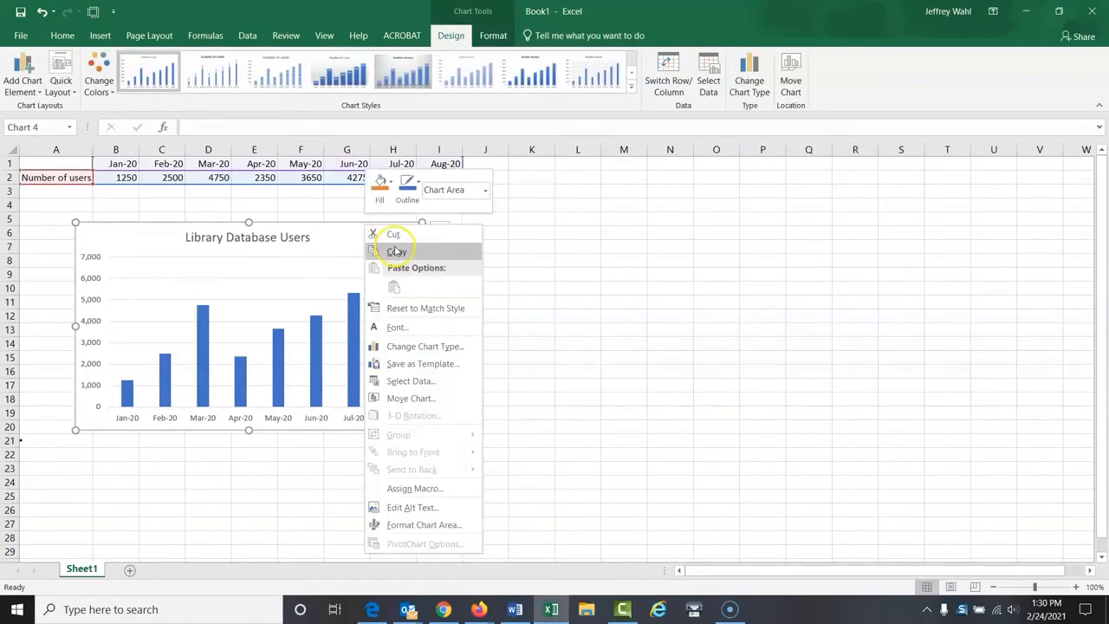
left_click(393, 252)
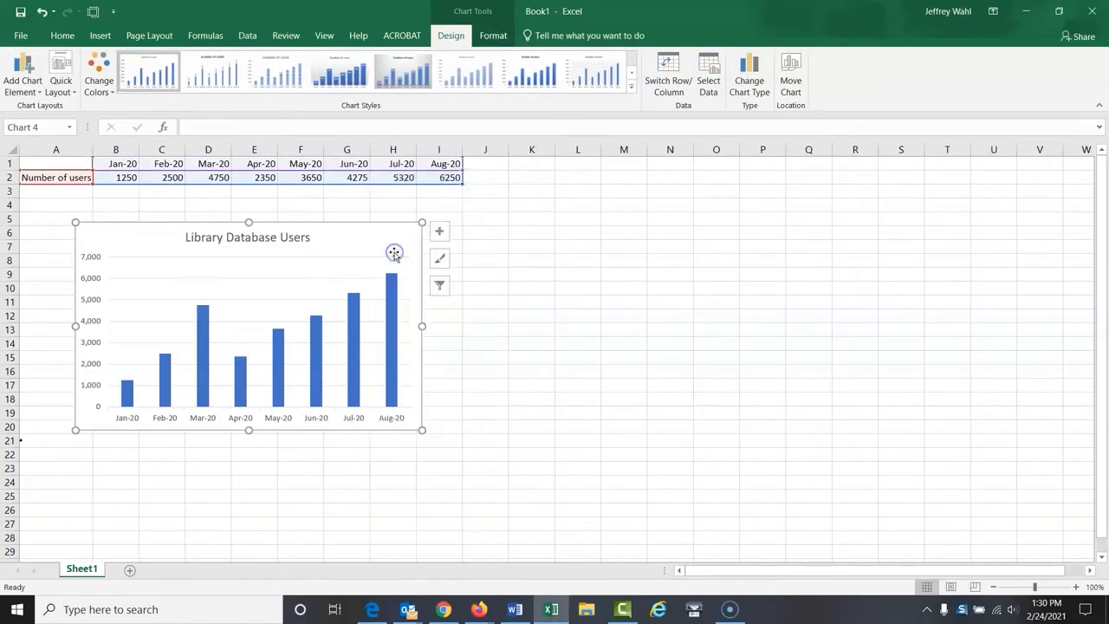
Switch to the blank Word document and enter "Figure 1" with "Library Database Users by Month" on the line below
left_click(514, 609)
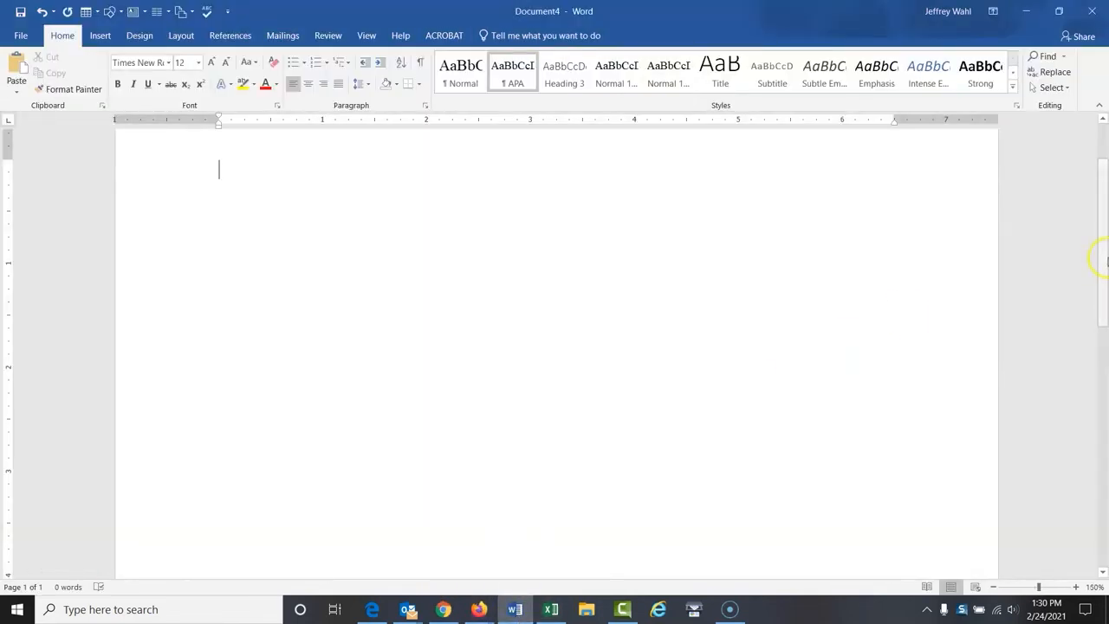
left_click_drag(1101, 251, 1106, 203)
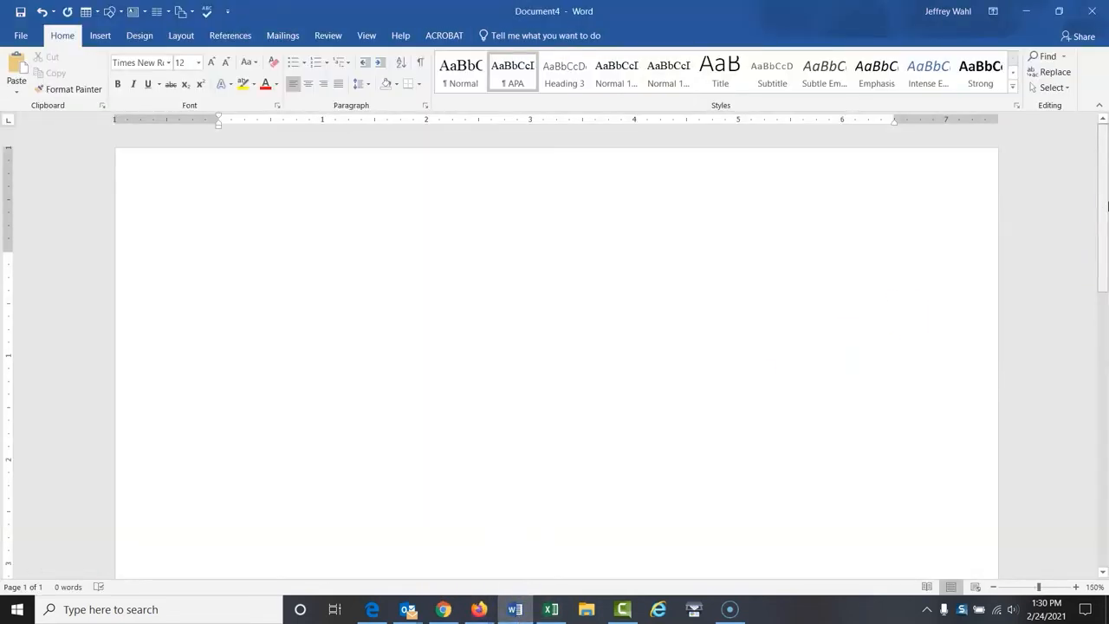
type("igure")
type("rary ")
type("Database User")
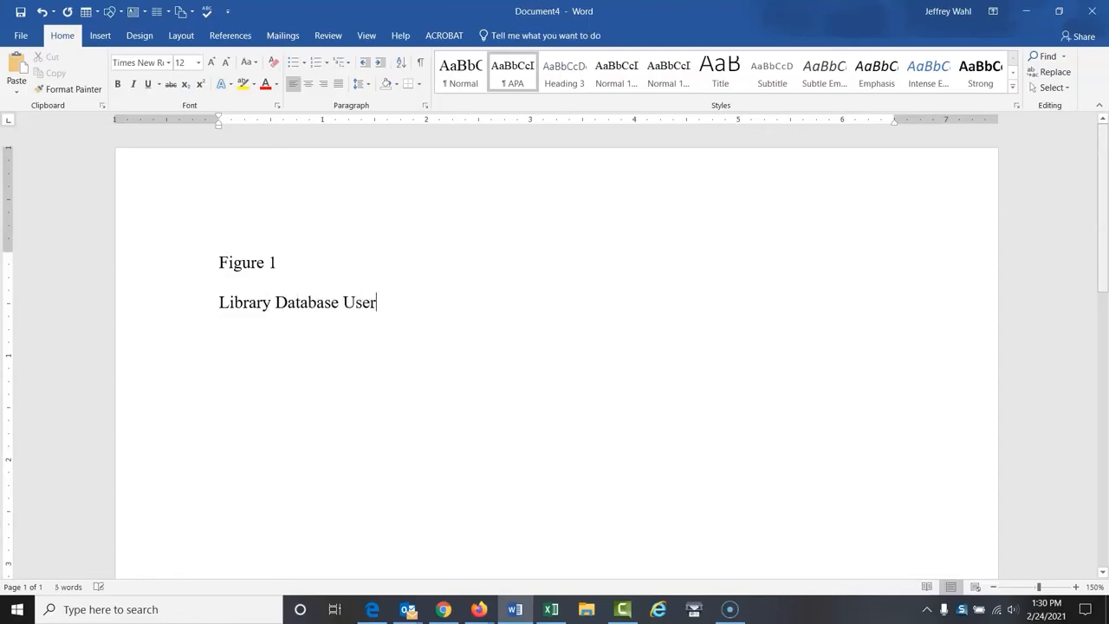
type("s by Month")
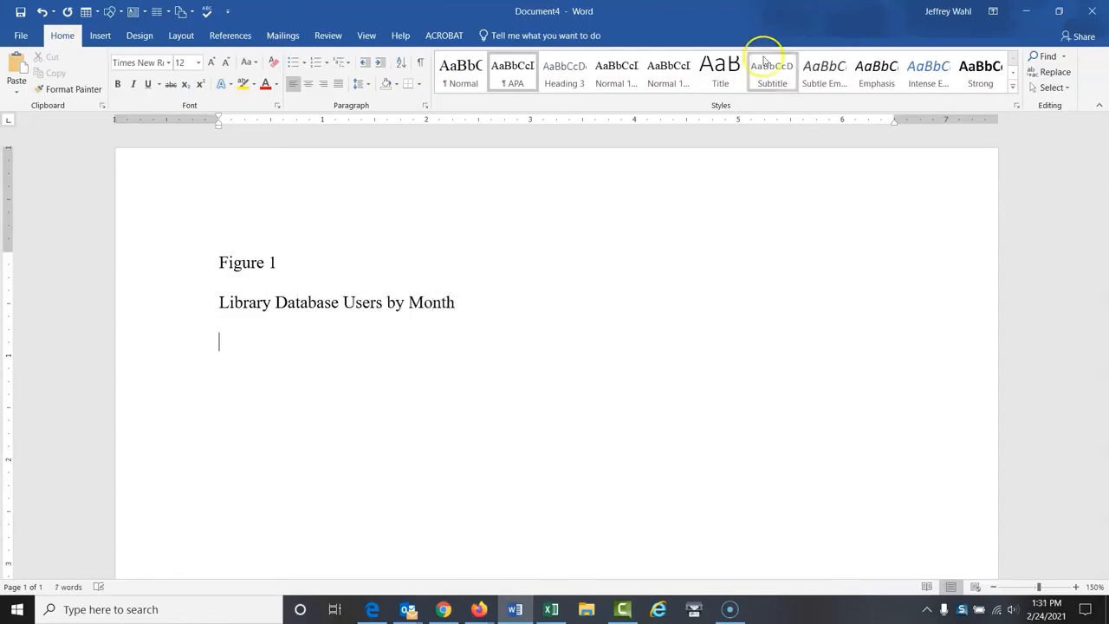
Italicize the title "Library Database Users by Month" and make the "Figure 1" label bold
left_click_drag(220, 305, 417, 308)
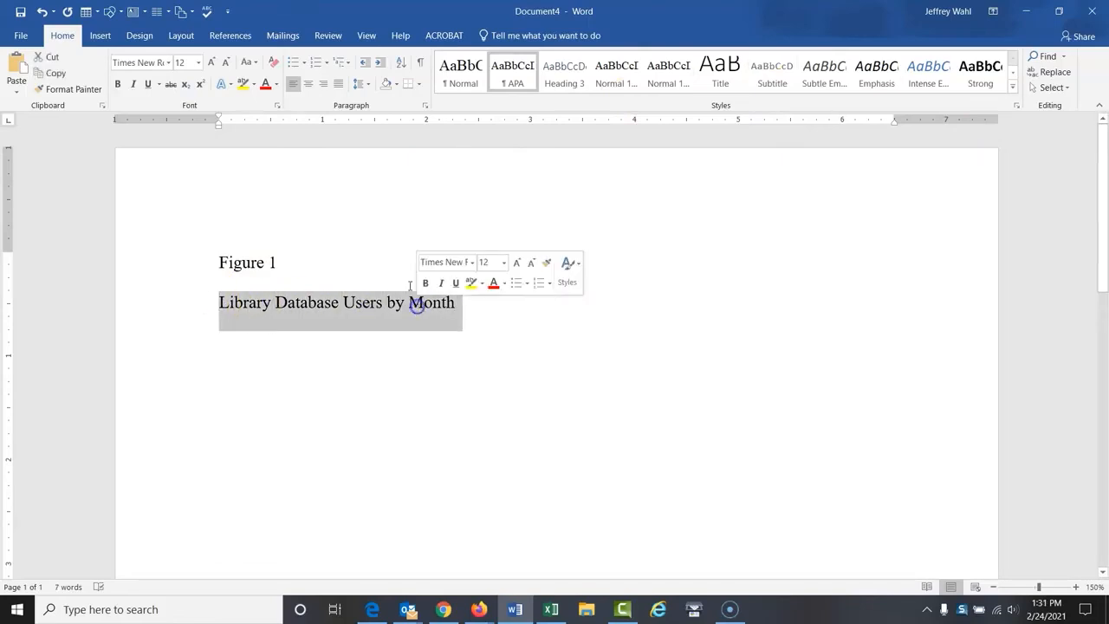
left_click(133, 84)
left_click_drag(220, 260, 276, 260)
left_click(118, 84)
Paste the copied chart below the italic title and start a new paragraph under it
left_click(250, 351)
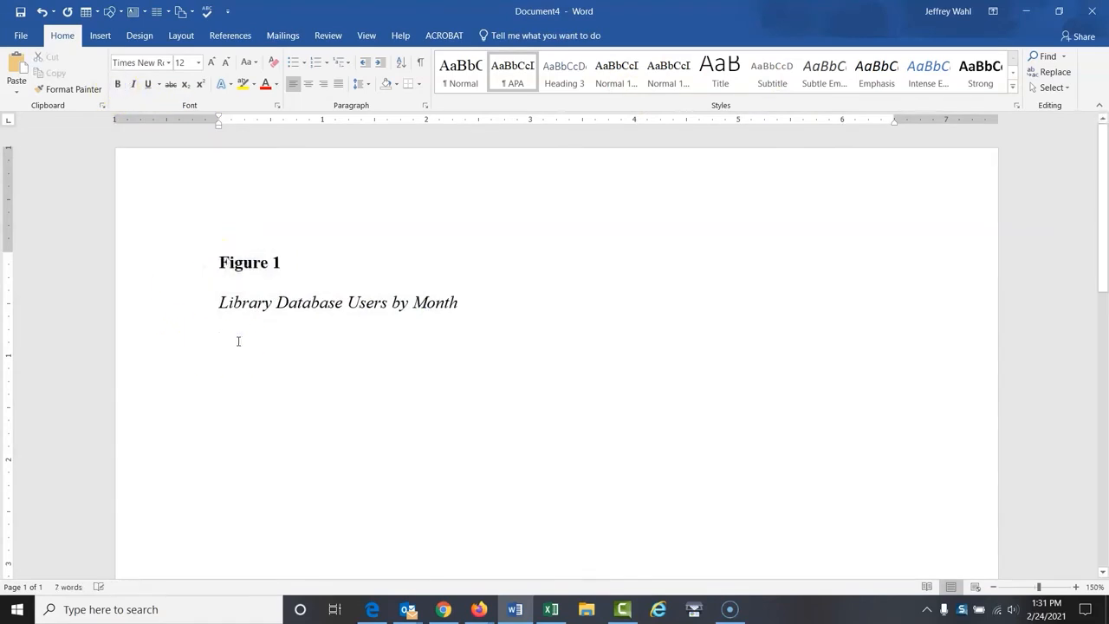
key("ctrl+v")
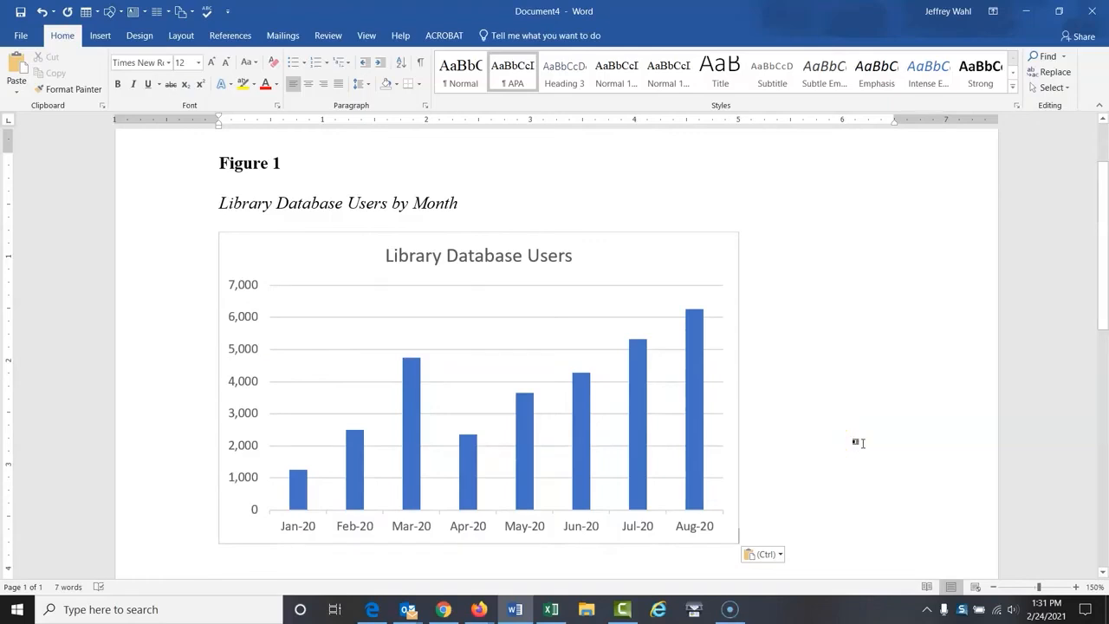
key("Return")
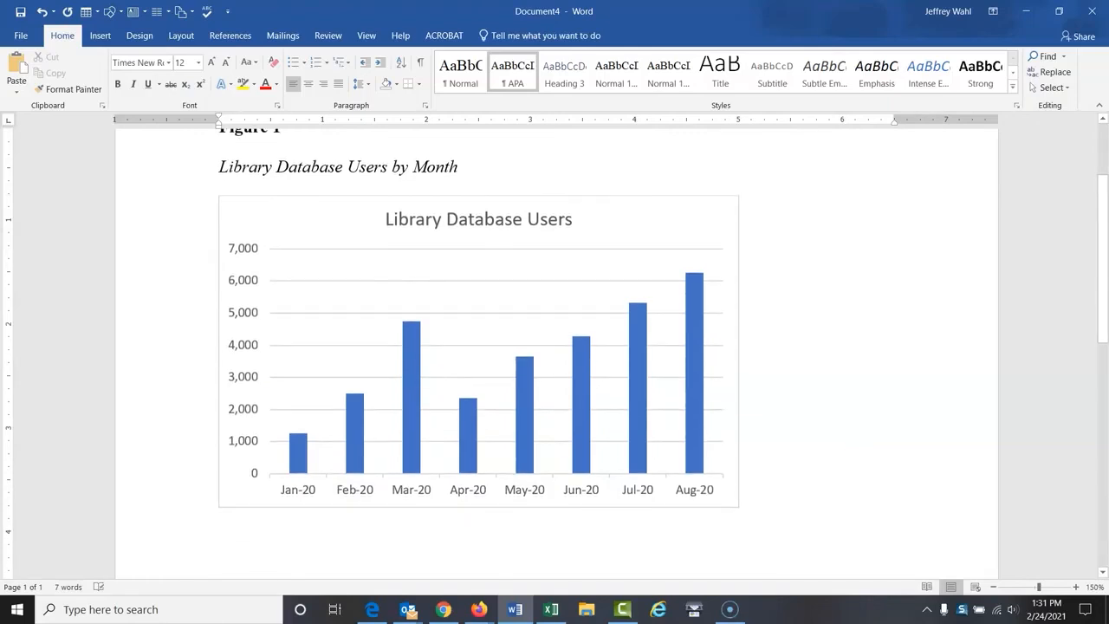
Below the chart, write "Note. Database users include users of all of the library's databases, regardless of vendor, platform, or type of database."
type("Note")
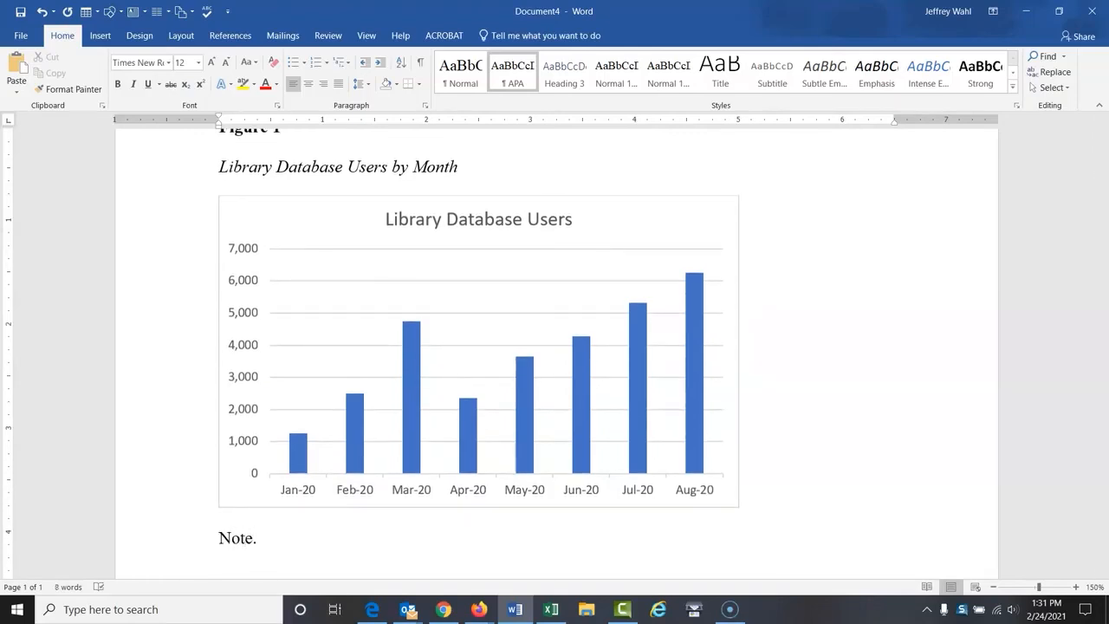
type(". Database users incl")
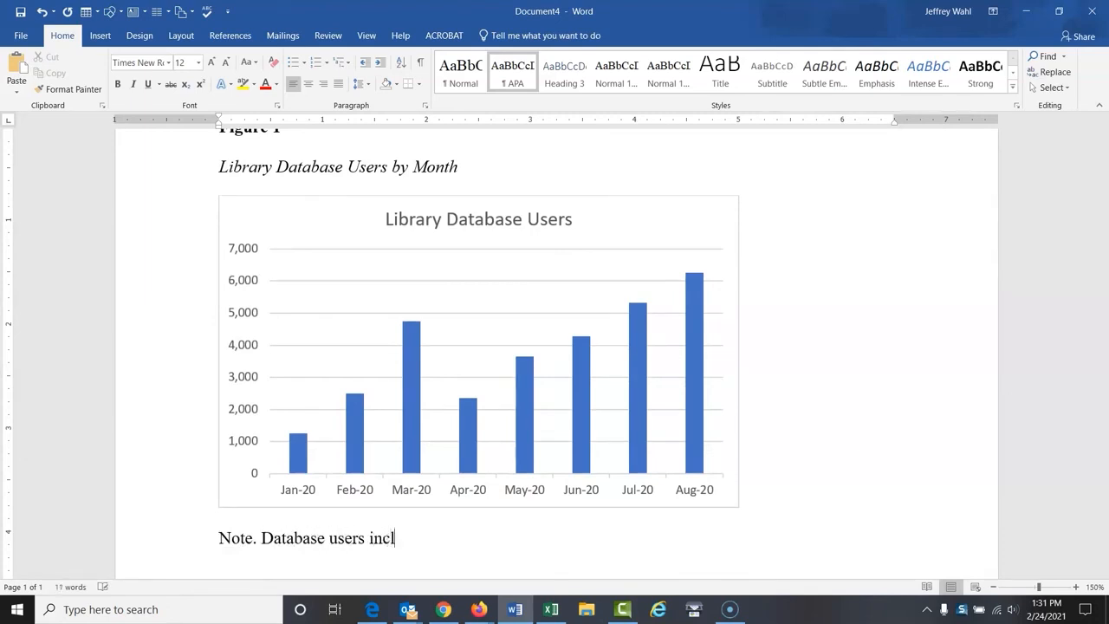
type("ude users of")
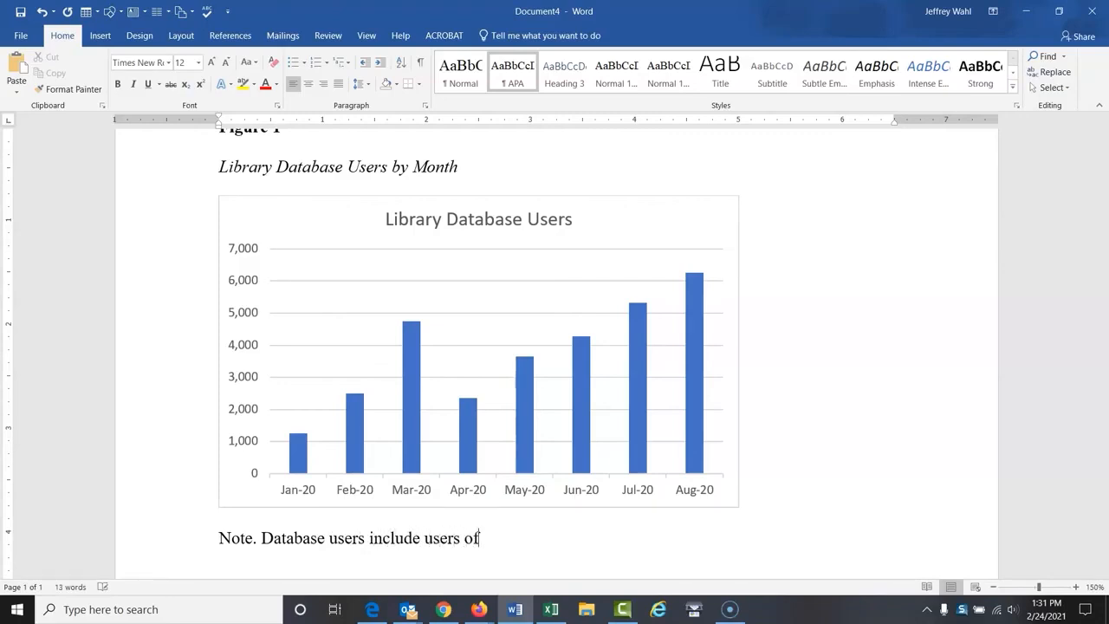
type(" all of the library'[s")
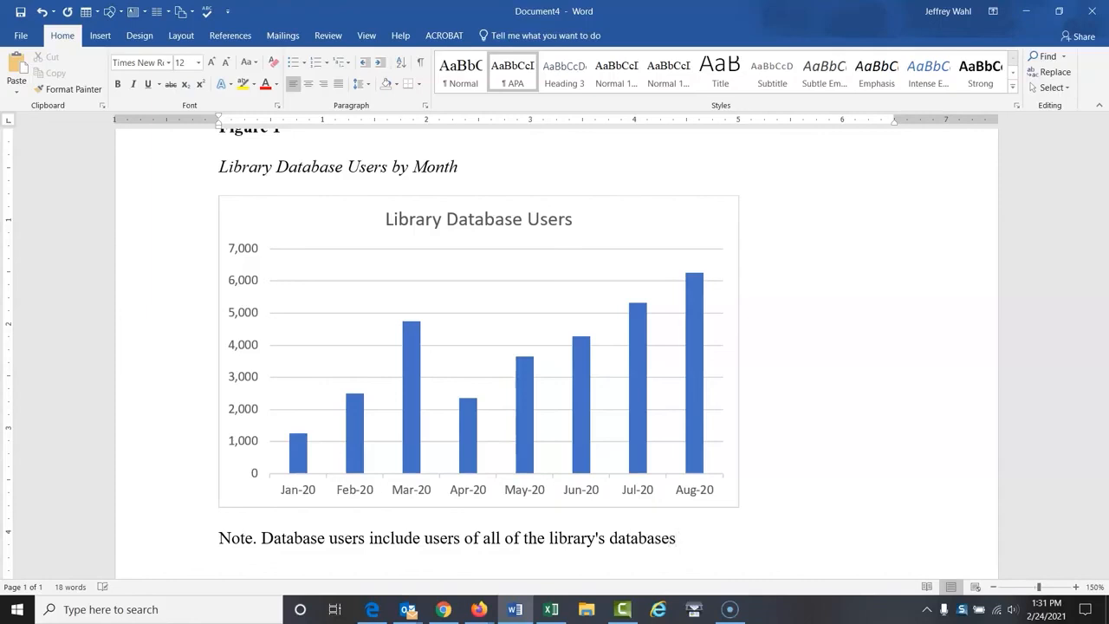
type("databases, regardless of vendor")
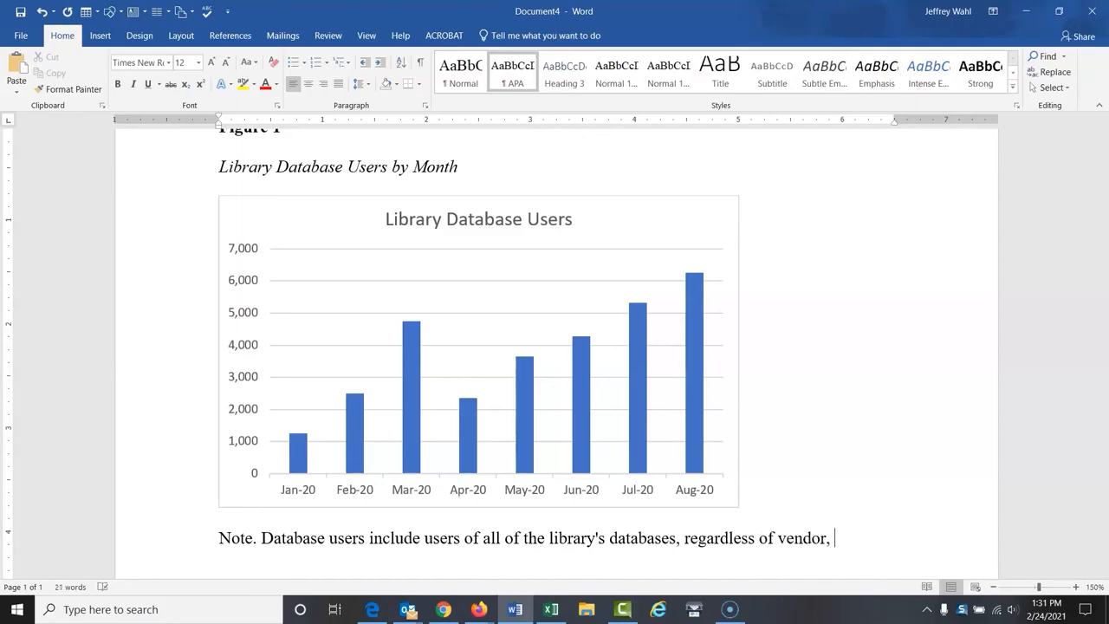
type(", platform, o")
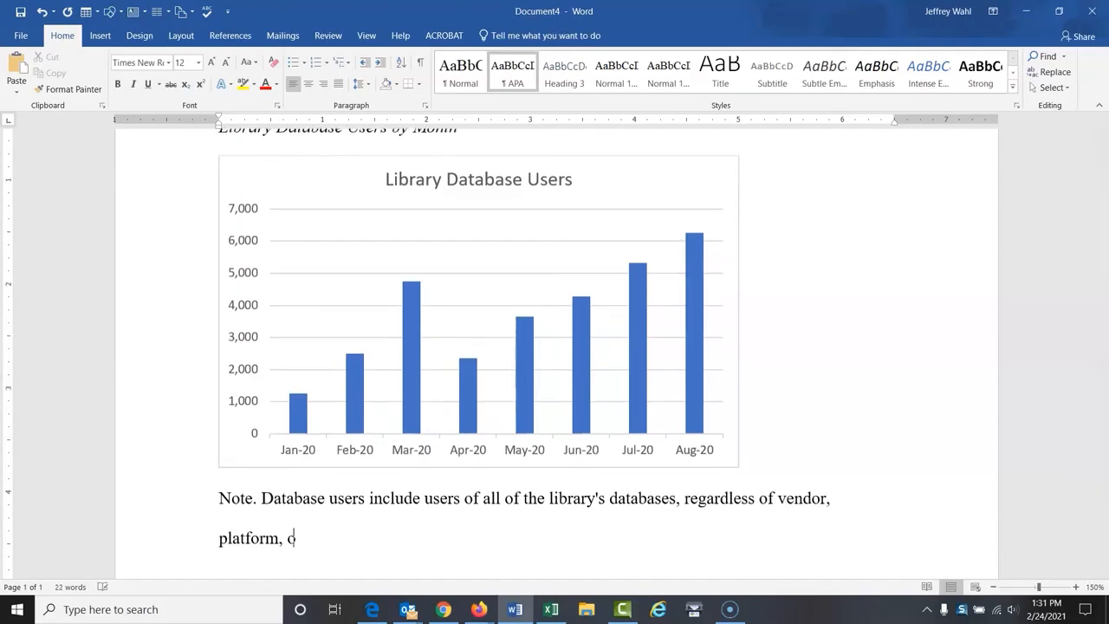
type("r type of database.")
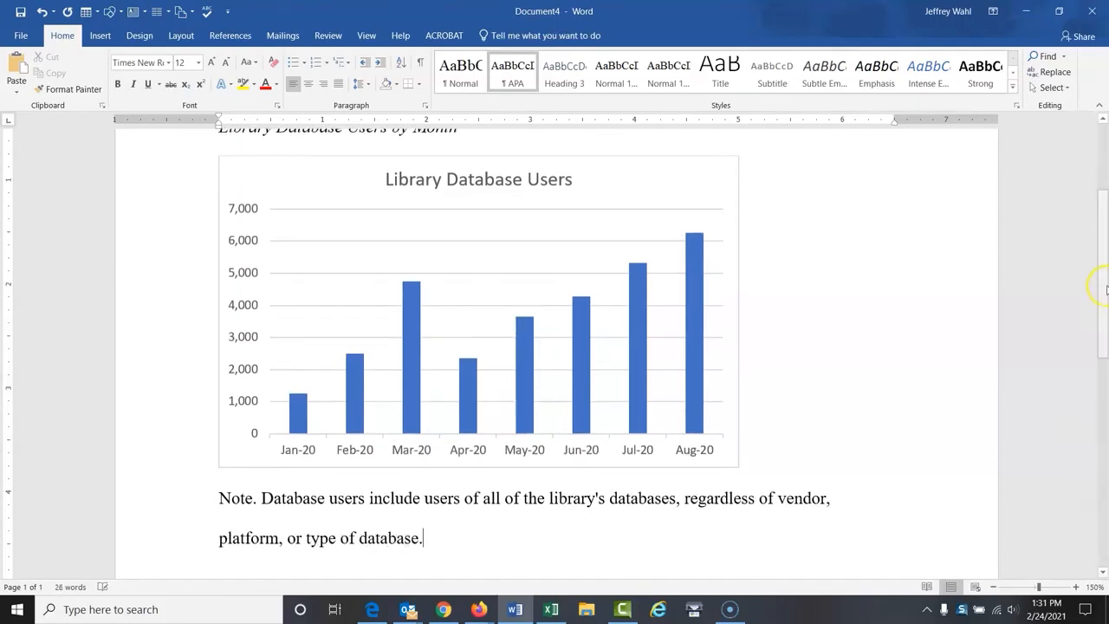
left_click(830, 270)
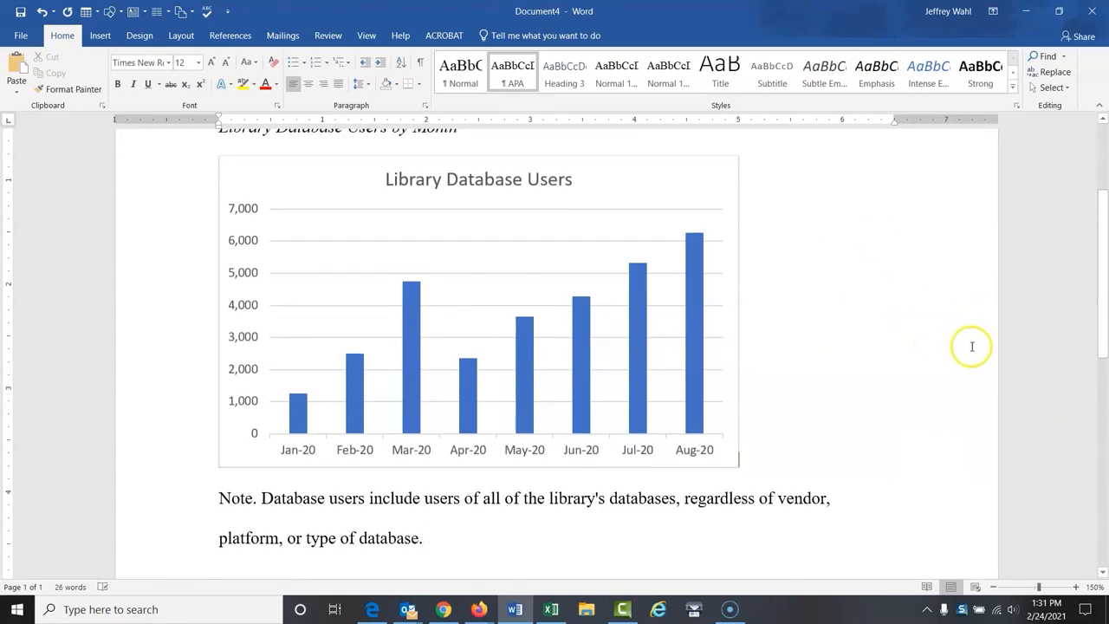
Shrink the pasted chart slightly, to about 4.75 inches wide, and deselect it
left_click_drag(1104, 347, 1104, 298)
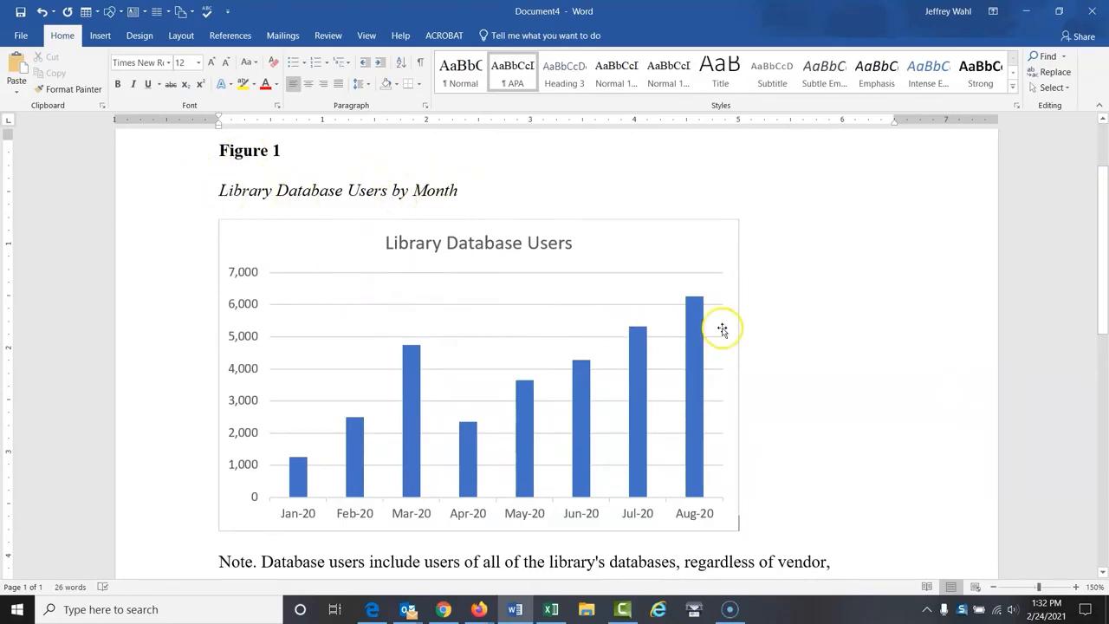
left_click(737, 218)
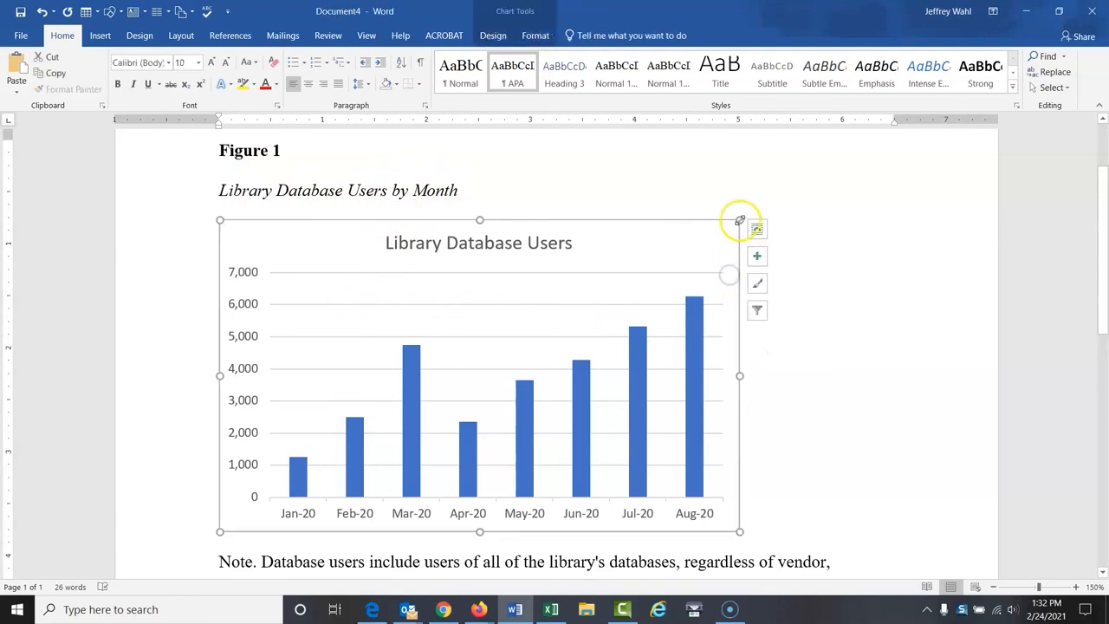
left_click_drag(738, 218, 714, 220)
left_click(793, 235)
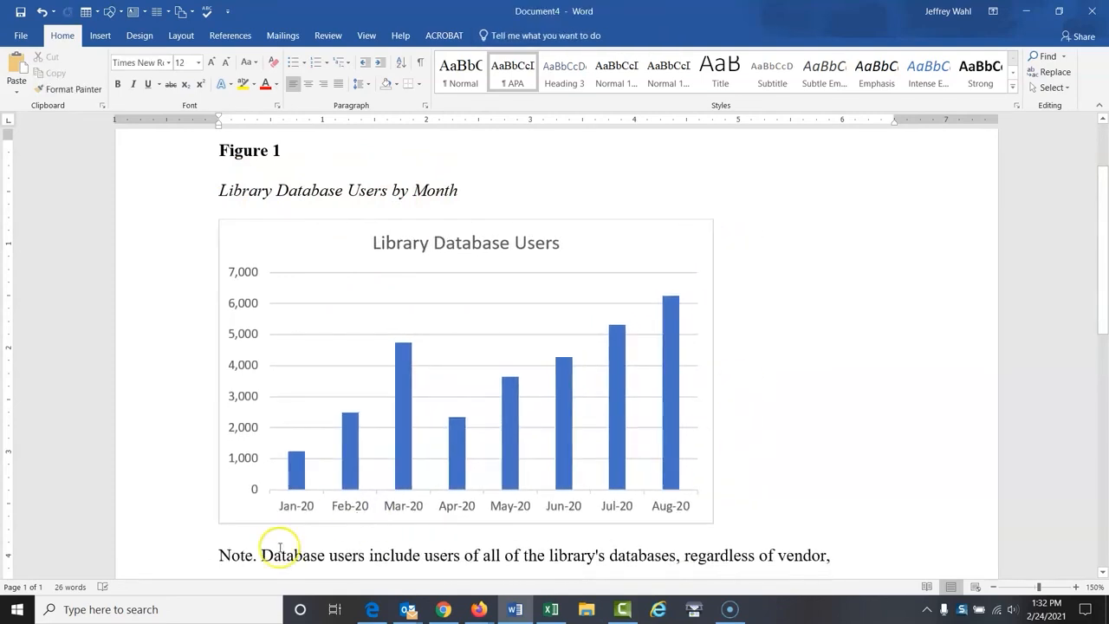